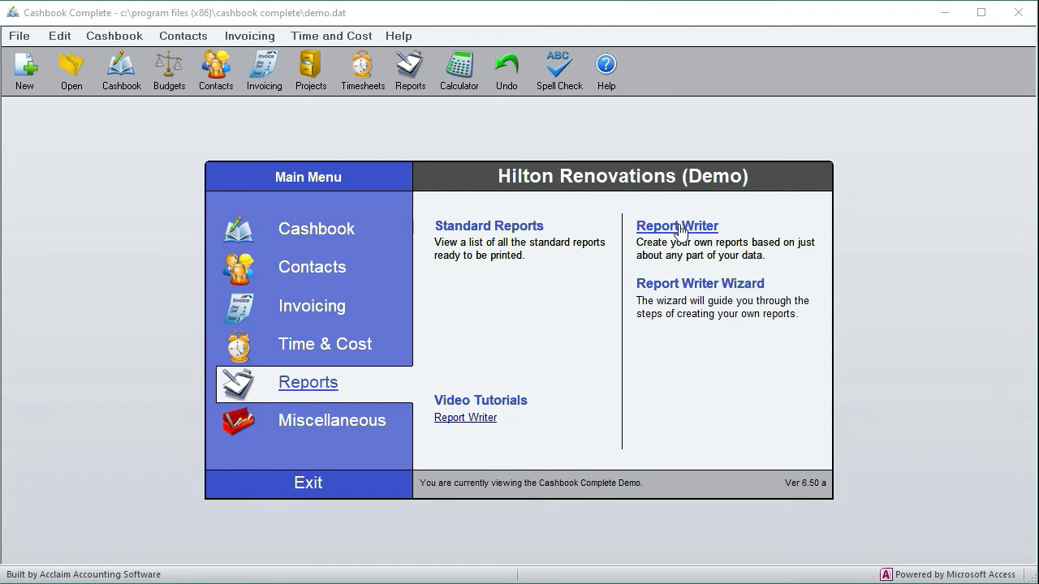
Step: Open the Report Writer, browse the Invoices and Projects sources, and open the Phone List report from the Contacts source
{"action": "left_click", "coordinate": [680, 230]}
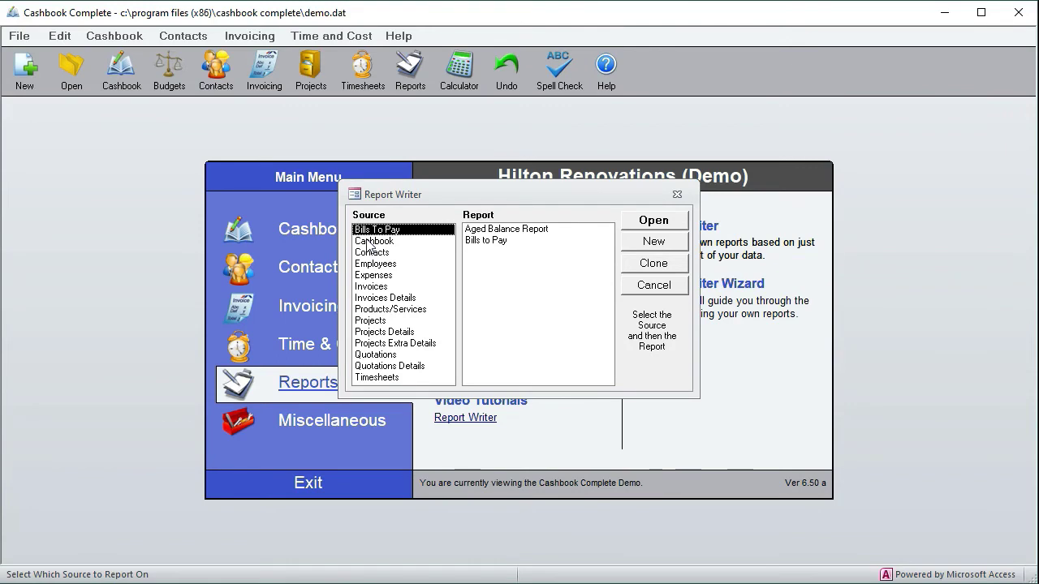
{"action": "left_click", "coordinate": [369, 288]}
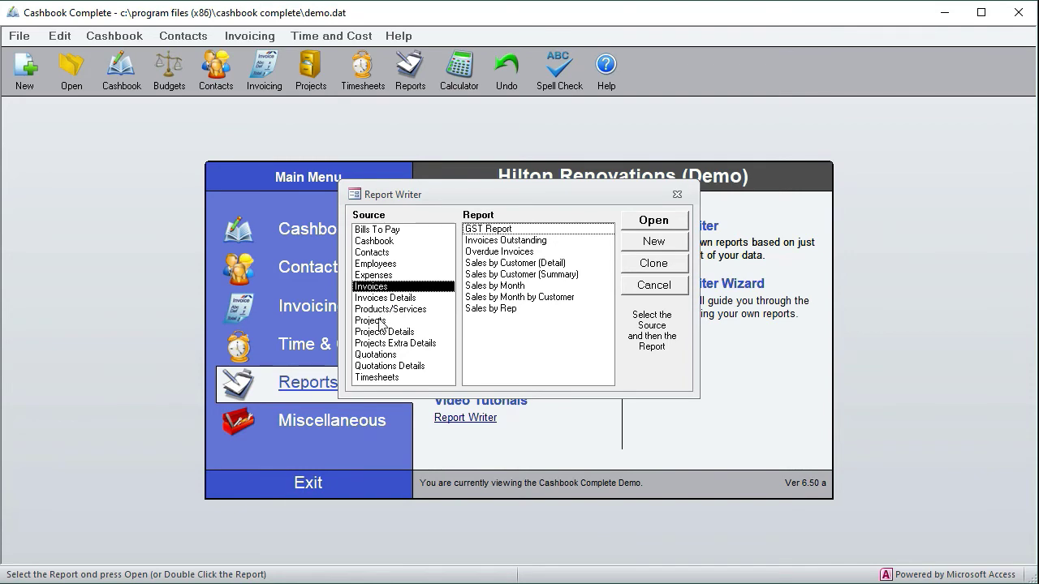
{"action": "left_click", "coordinate": [380, 322]}
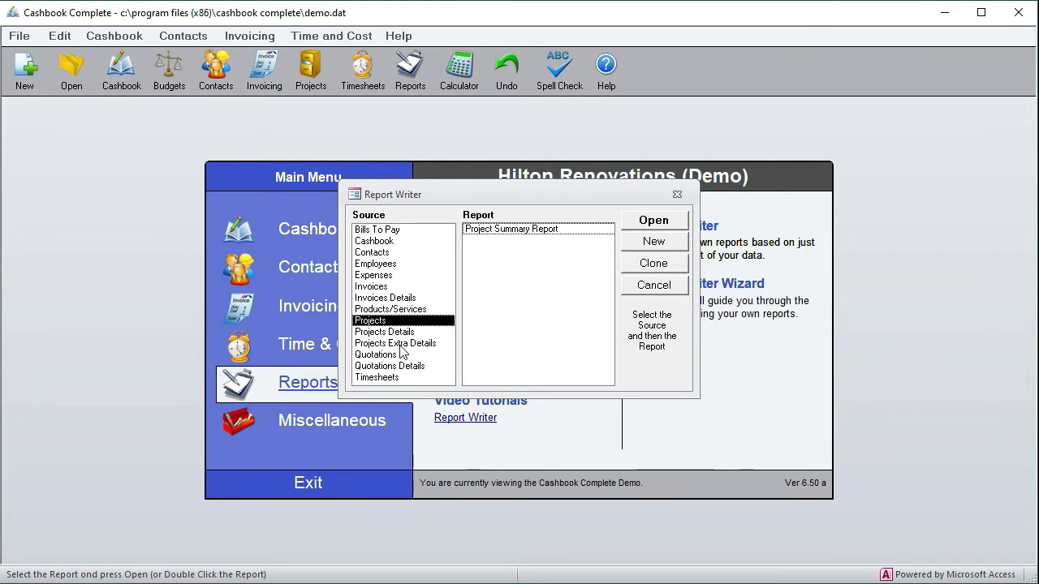
{"action": "left_click", "coordinate": [384, 253]}
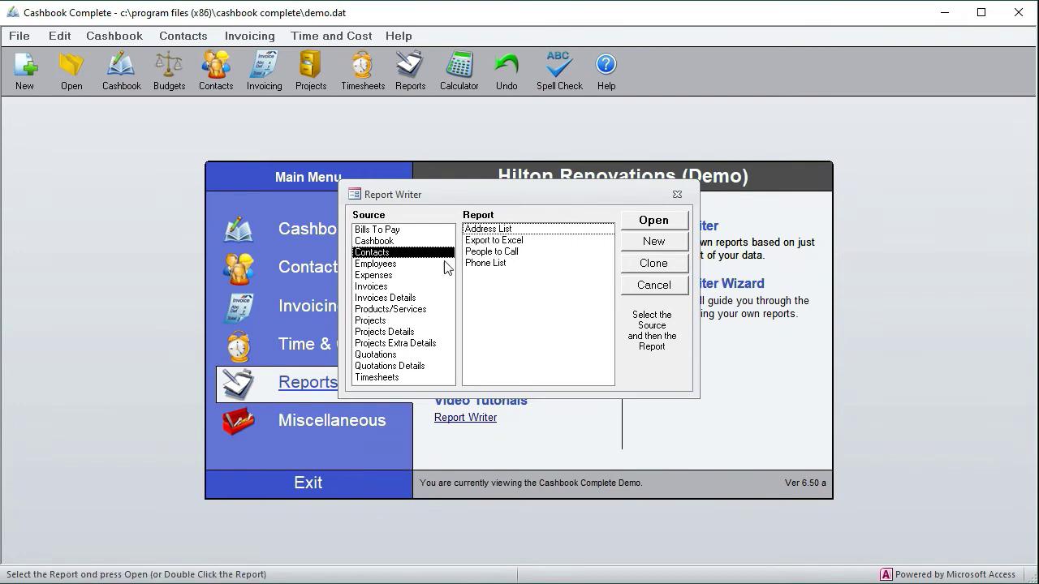
{"action": "double_click", "coordinate": [493, 264]}
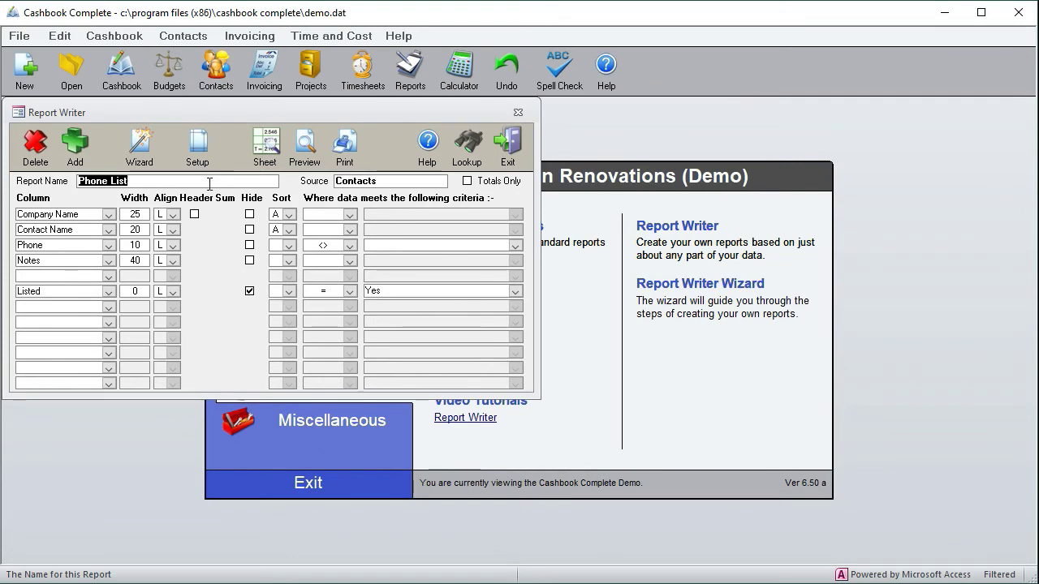
Step: Preview the Phone List report zoomed in and inspect its Listed criterion in the report definition
{"action": "left_click", "coordinate": [304, 149]}
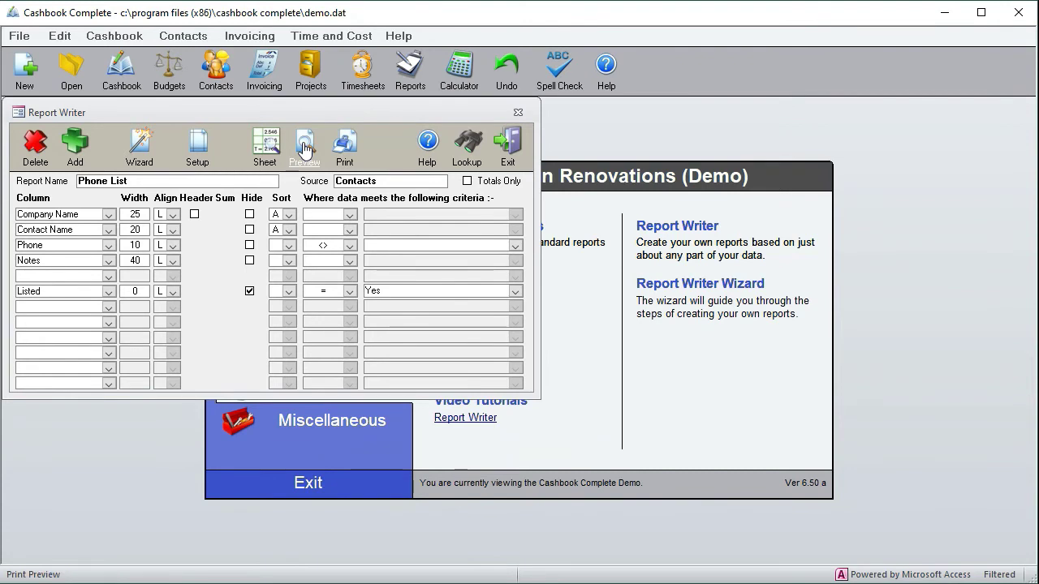
{"action": "left_click", "coordinate": [411, 200]}
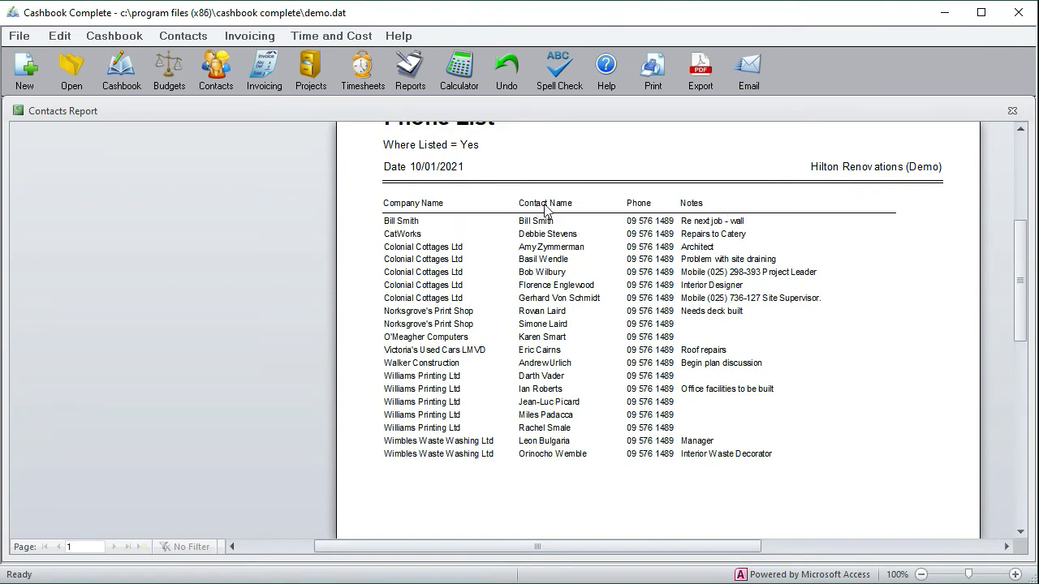
{"action": "left_click", "coordinate": [1012, 112]}
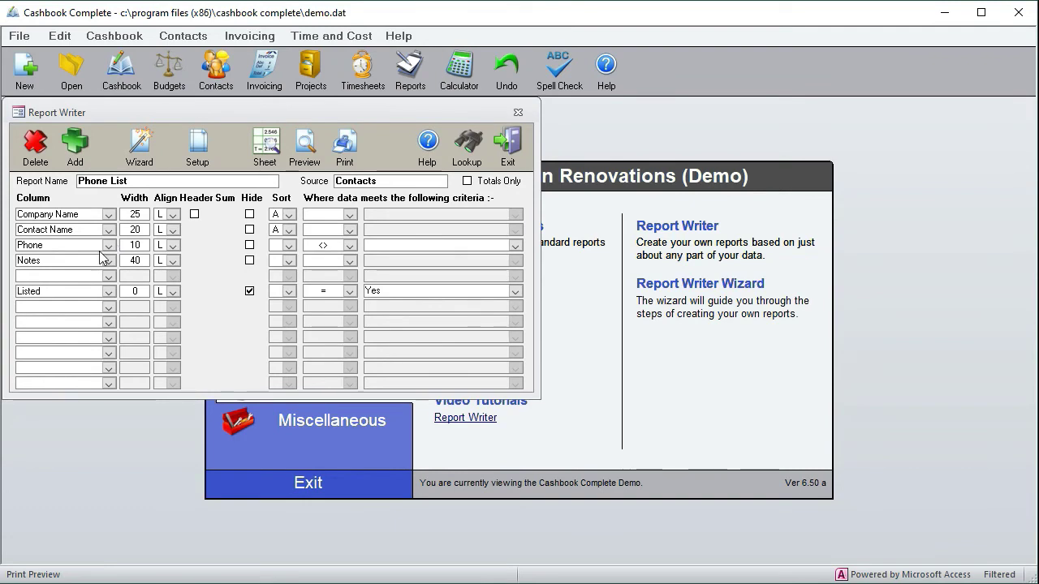
{"action": "left_click", "coordinate": [84, 293]}
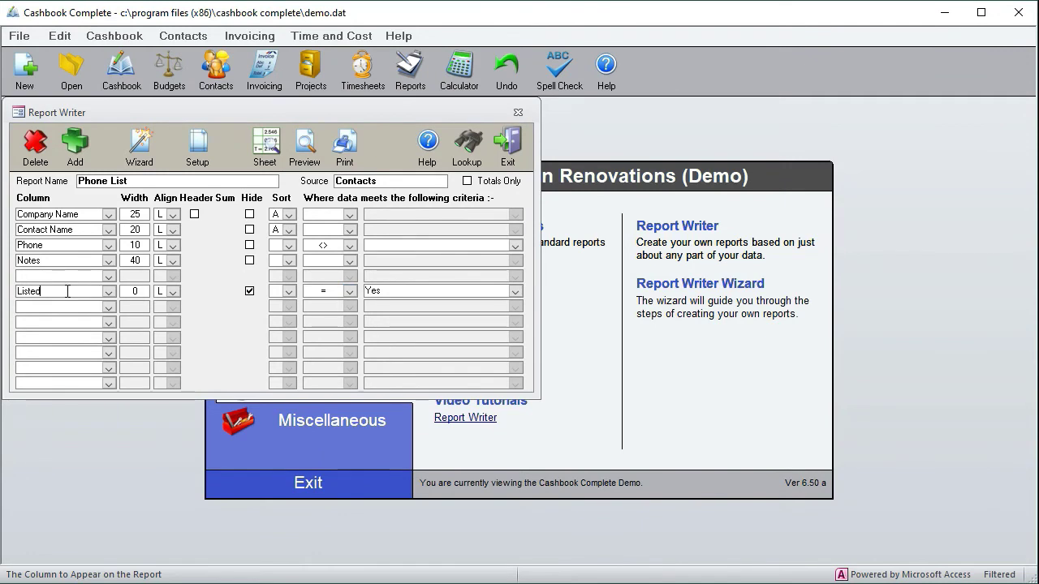
{"action": "left_click", "coordinate": [387, 292]}
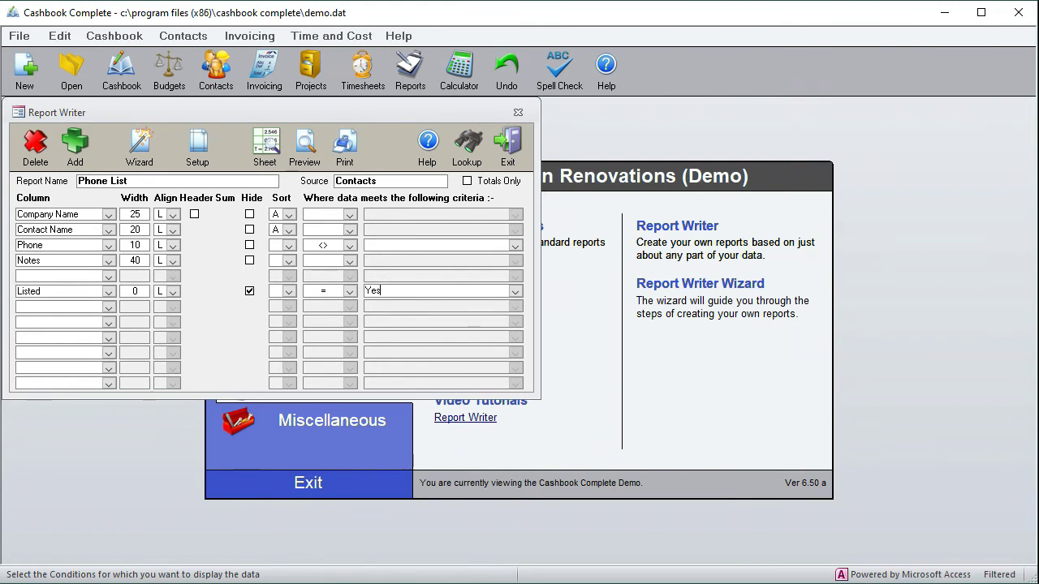
Step: View the Phone List as a spreadsheet, trying a multi-row selection and a selection of all records
{"action": "left_click", "coordinate": [259, 150]}
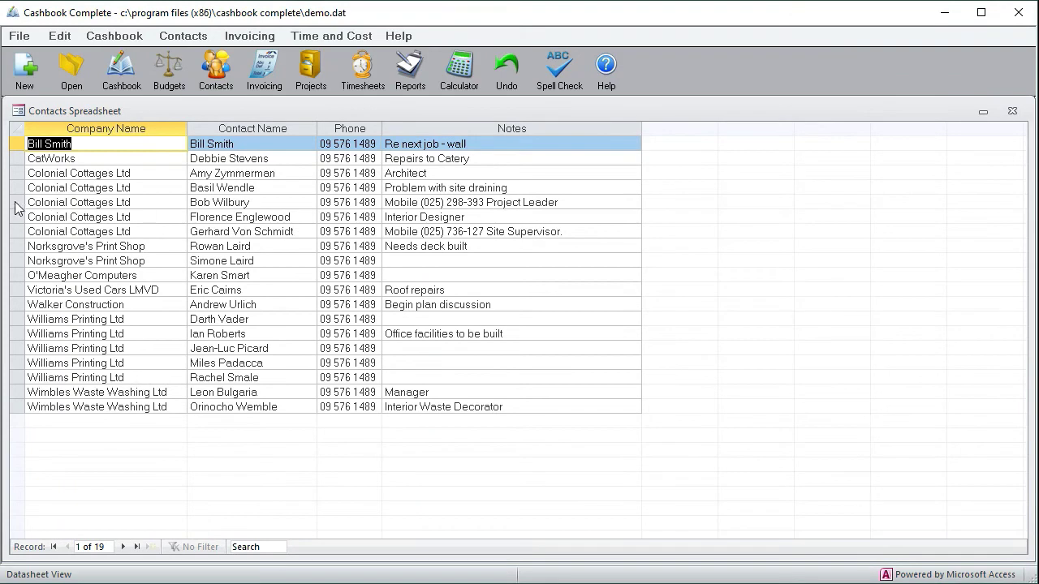
{"action": "left_click_drag", "start_coordinate": [16, 203], "coordinate": [11, 255]}
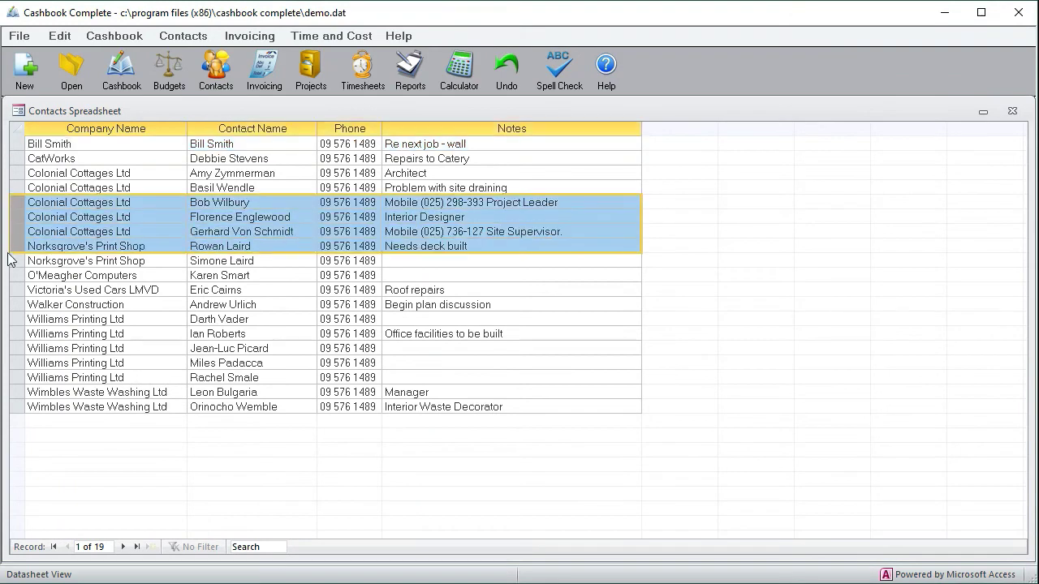
{"action": "left_click", "coordinate": [95, 217]}
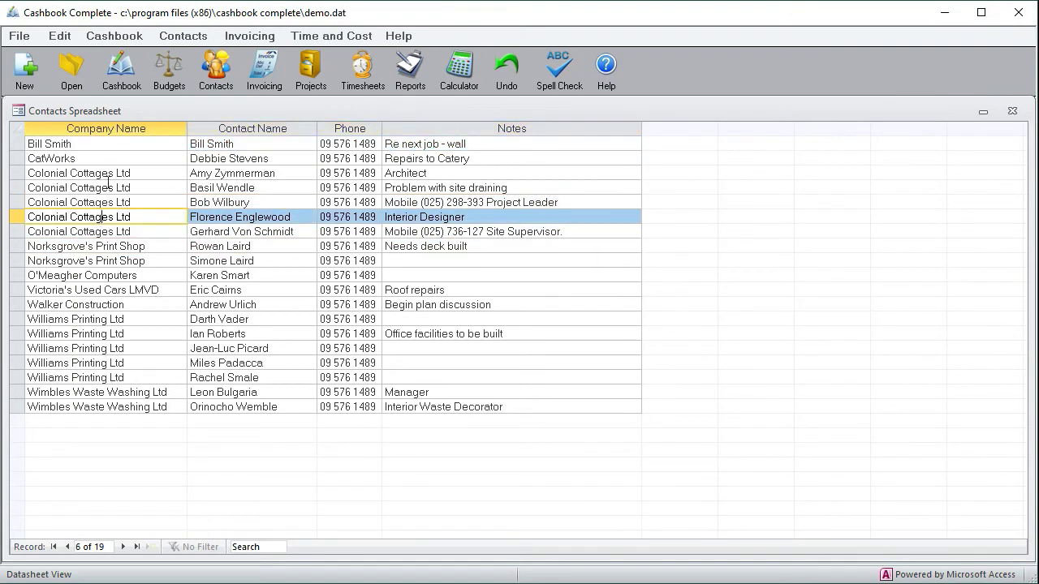
{"action": "left_click", "coordinate": [15, 130]}
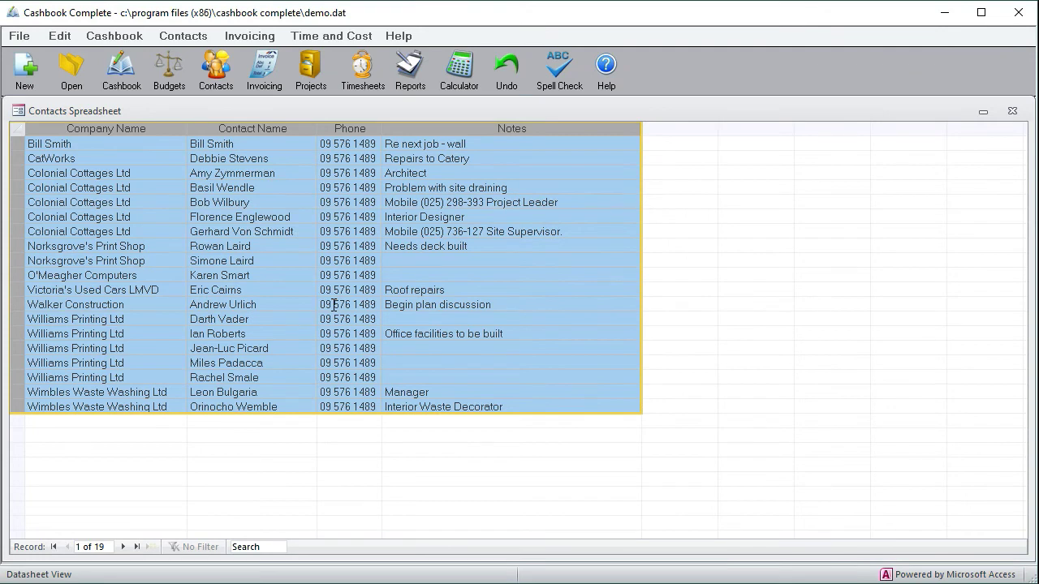
{"action": "left_click", "coordinate": [1010, 111]}
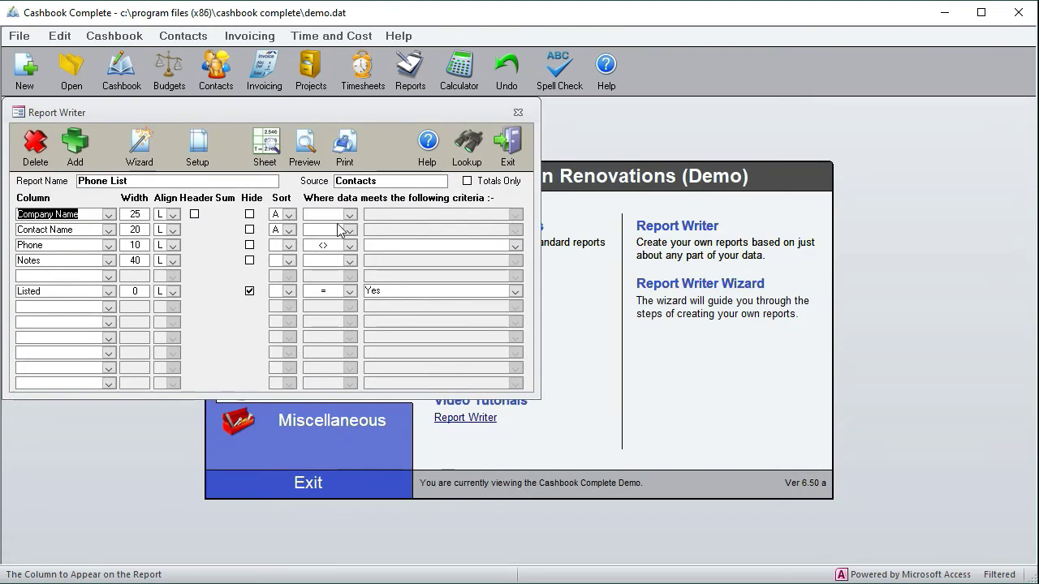
Step: Look up the Timesheets source, open Timesheet Report by Employee, and preview it
{"action": "left_click", "coordinate": [471, 144]}
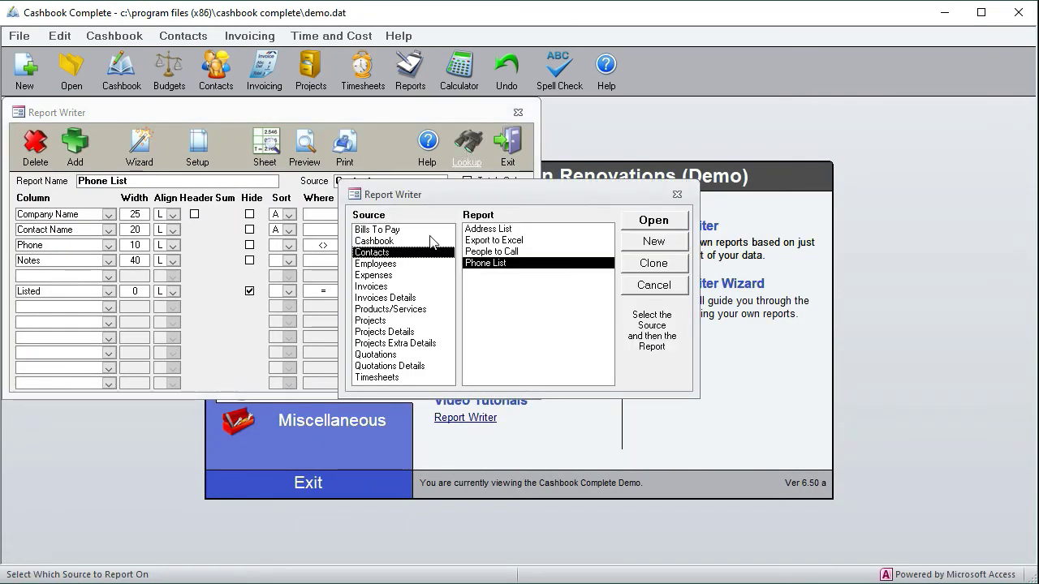
{"action": "left_click", "coordinate": [390, 377]}
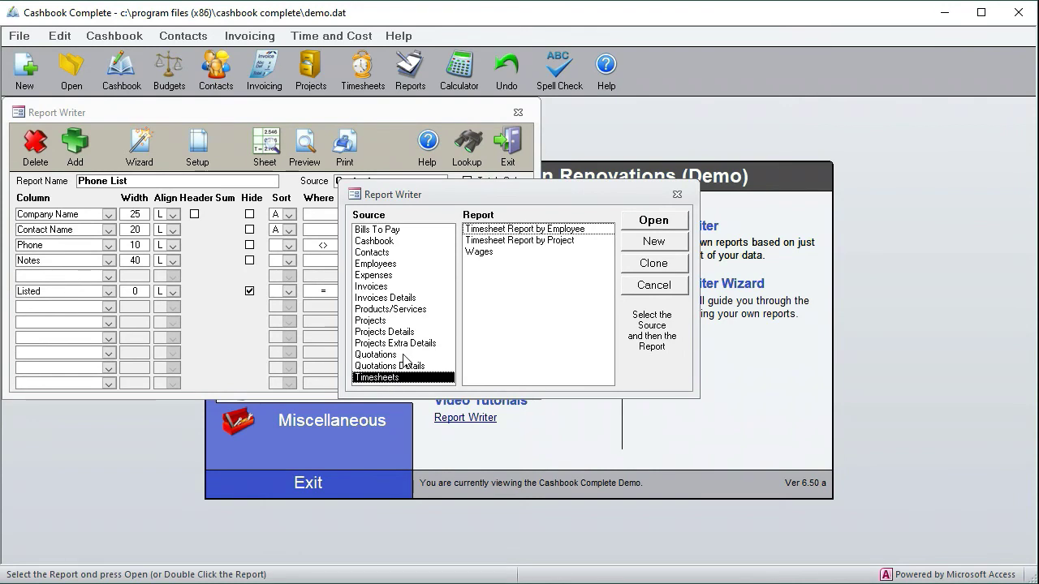
{"action": "left_click", "coordinate": [536, 230]}
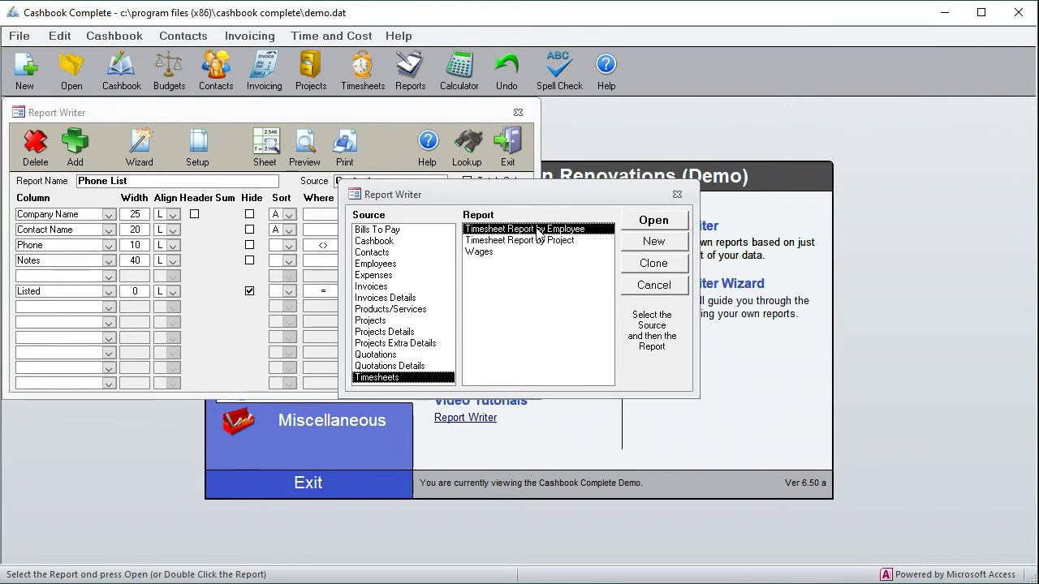
{"action": "left_click", "coordinate": [653, 221]}
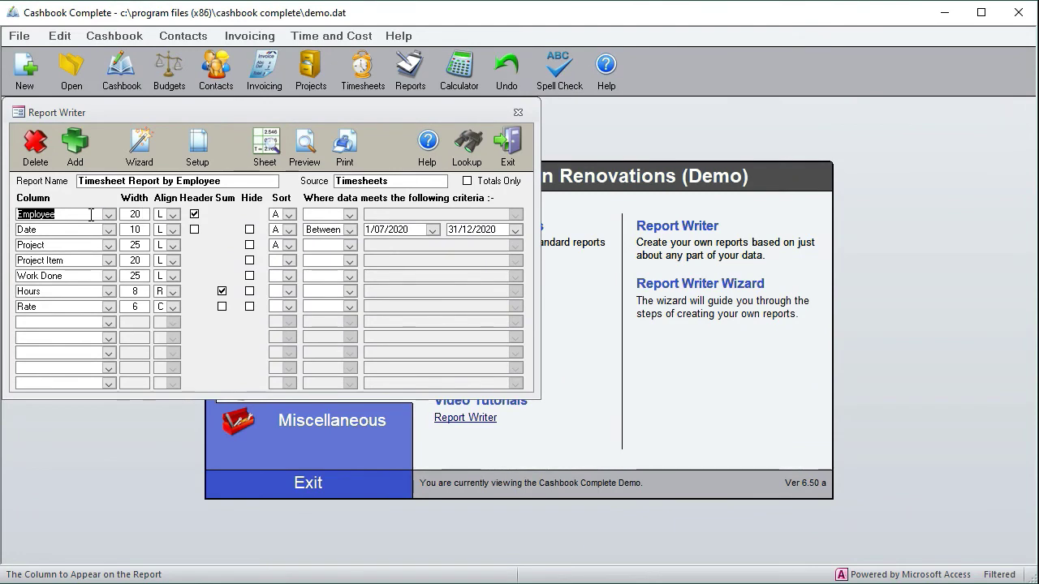
{"action": "left_click", "coordinate": [306, 146]}
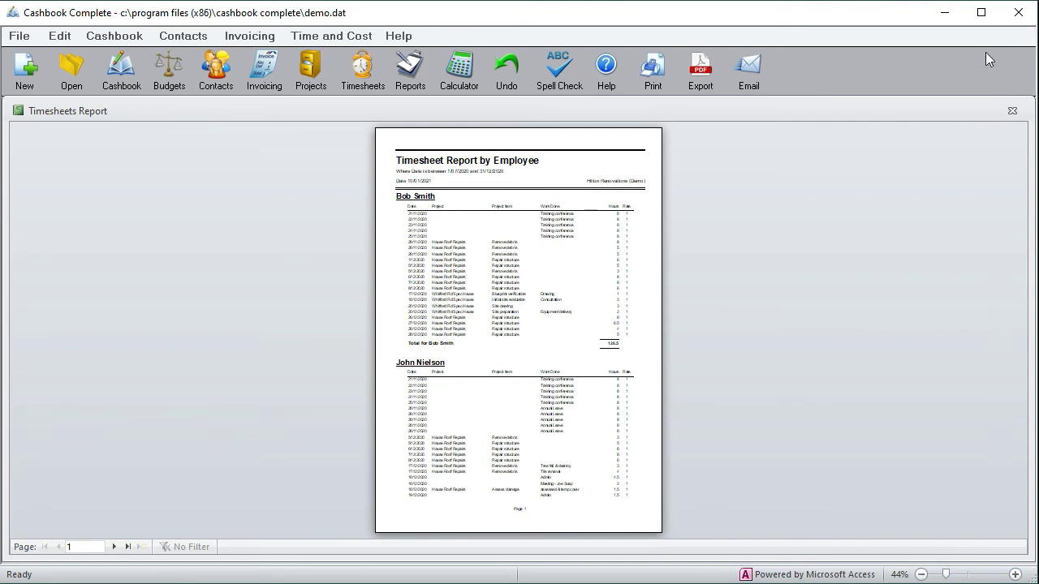
{"action": "left_click", "coordinate": [1012, 112]}
Step: Preview the timesheet report with the Employee column's header turned off, and turn that header back on after closing the preview
{"action": "left_click", "coordinate": [195, 215]}
{"action": "left_click", "coordinate": [305, 150]}
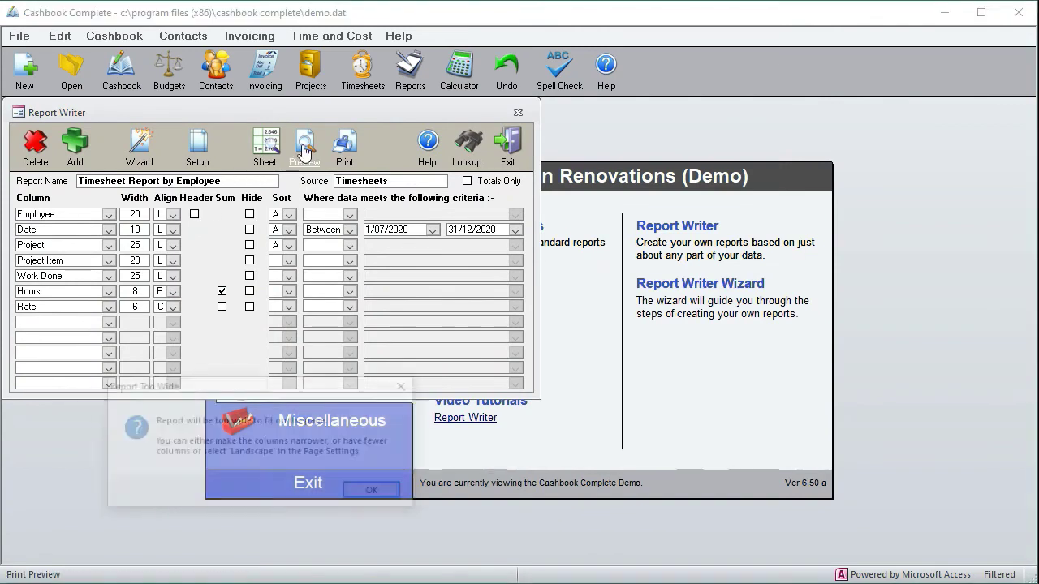
{"action": "left_click", "coordinate": [372, 489]}
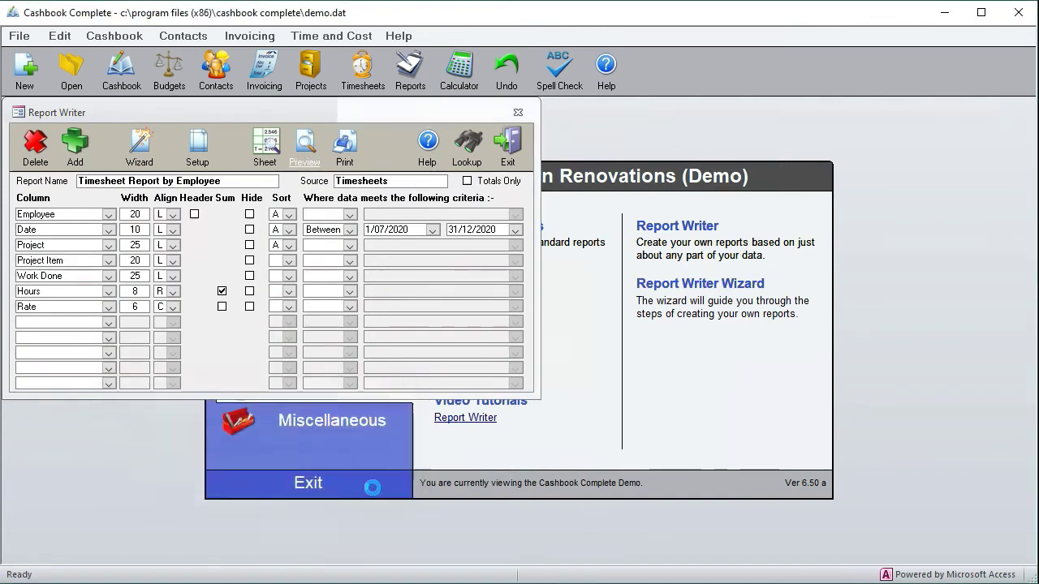
{"action": "left_click", "coordinate": [436, 209]}
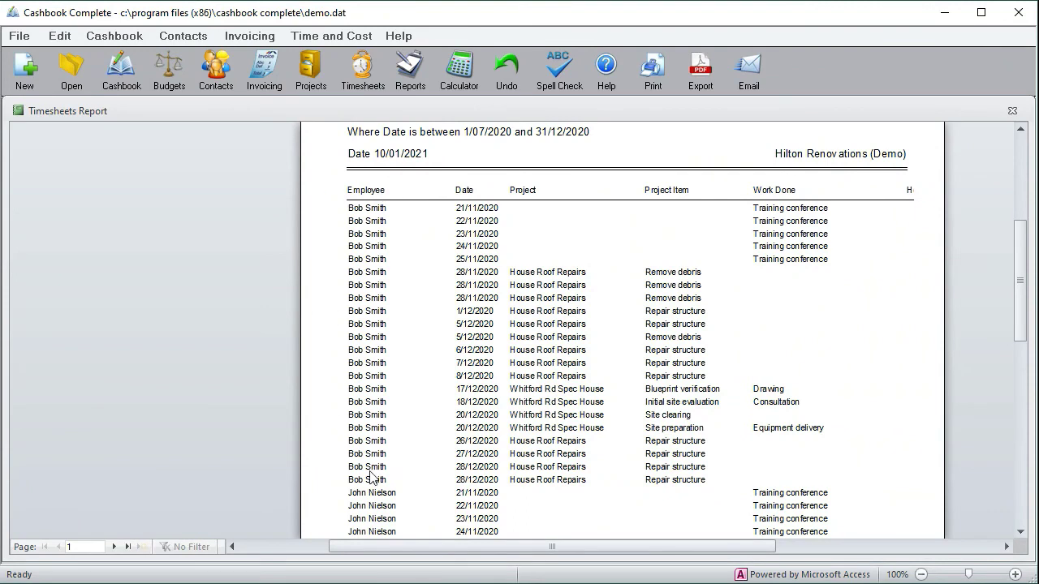
{"action": "left_click", "coordinate": [1012, 110]}
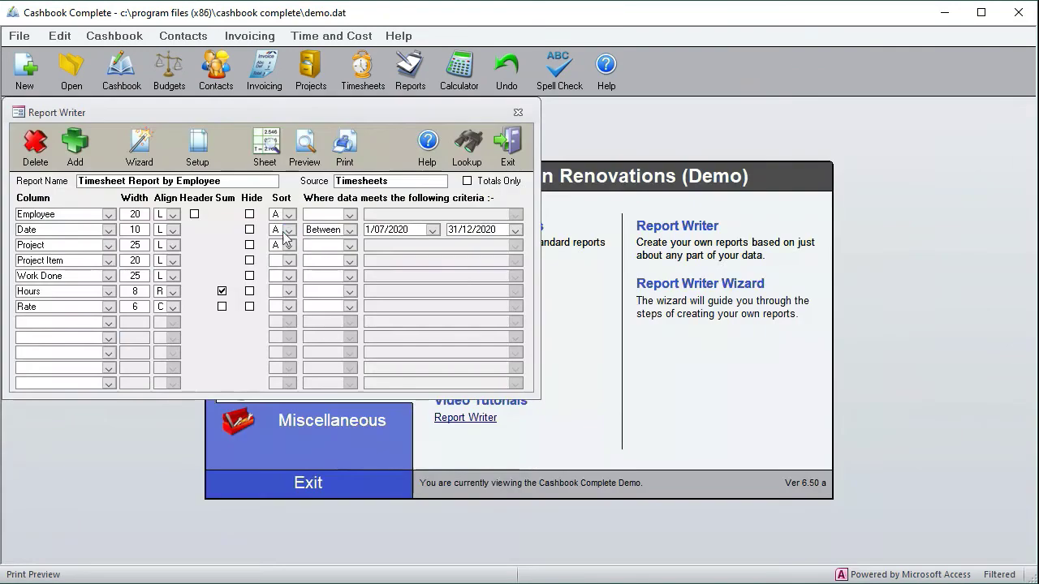
{"action": "left_click", "coordinate": [194, 214]}
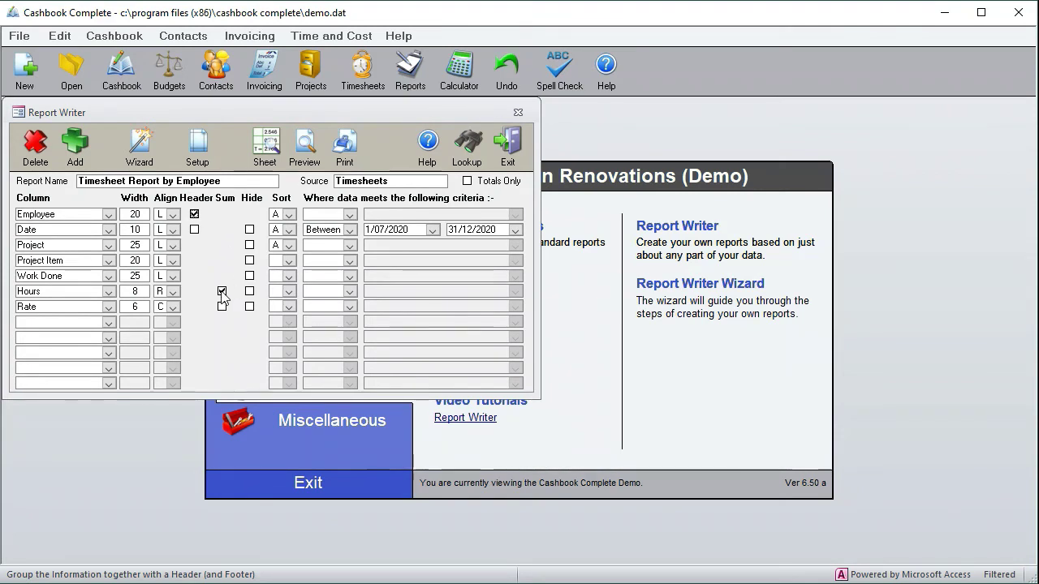
Step: Preview the timesheet report grouped by Employee and zoom in on the Hours column and its total
{"action": "left_click", "coordinate": [305, 149]}
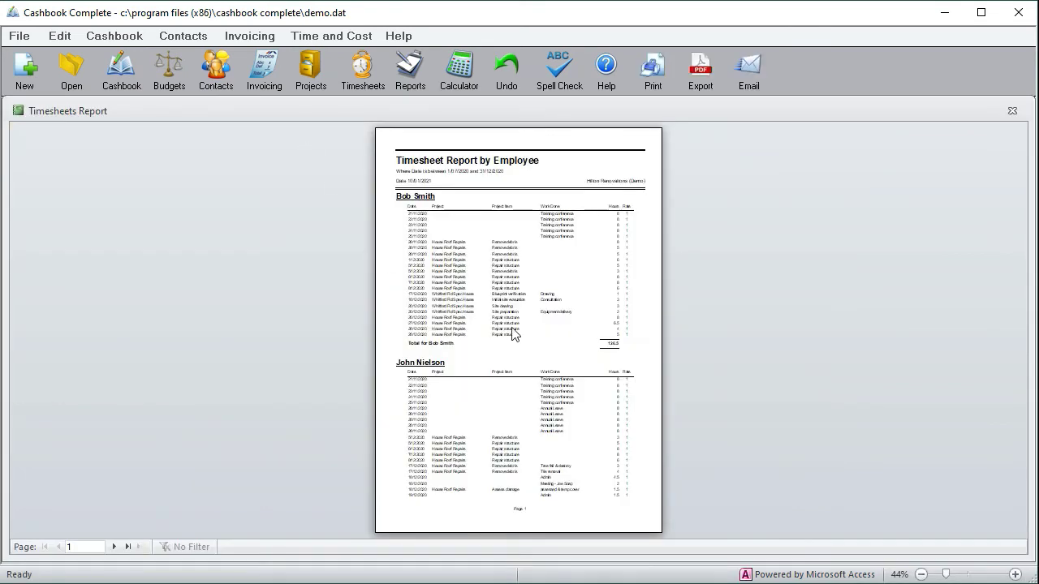
{"action": "left_click", "coordinate": [610, 213]}
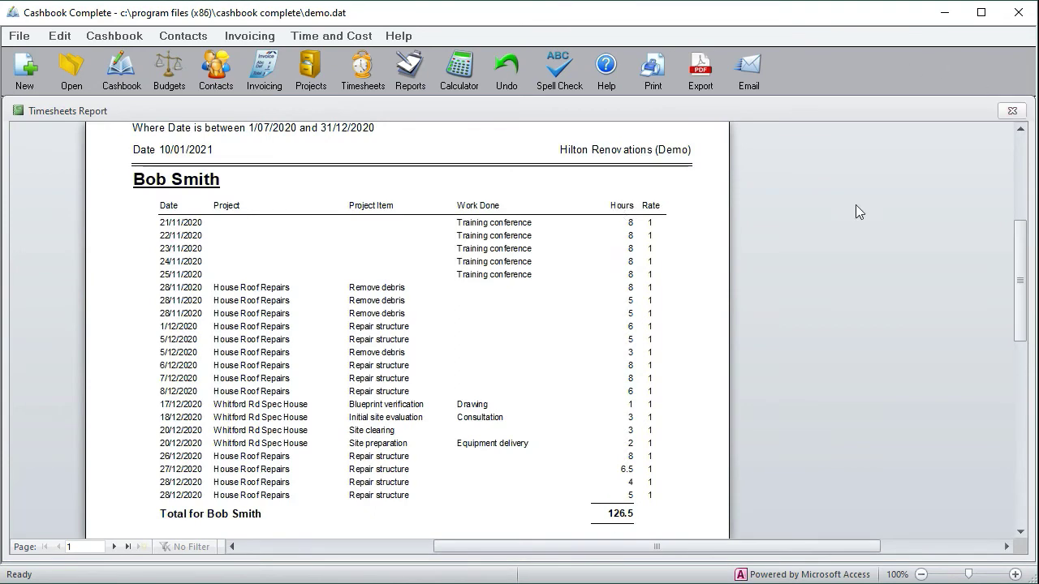
{"action": "left_click", "coordinate": [1013, 111]}
Step: Preview the timesheet report with the Hours sum turned off, and turn the sum back on after closing the preview
{"action": "left_click", "coordinate": [221, 291]}
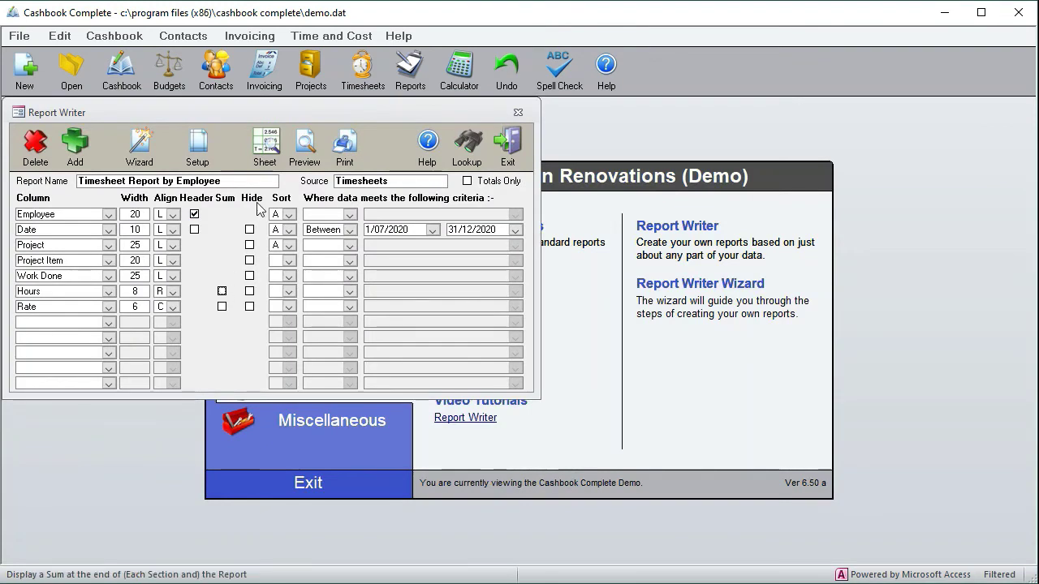
{"action": "left_click", "coordinate": [306, 151]}
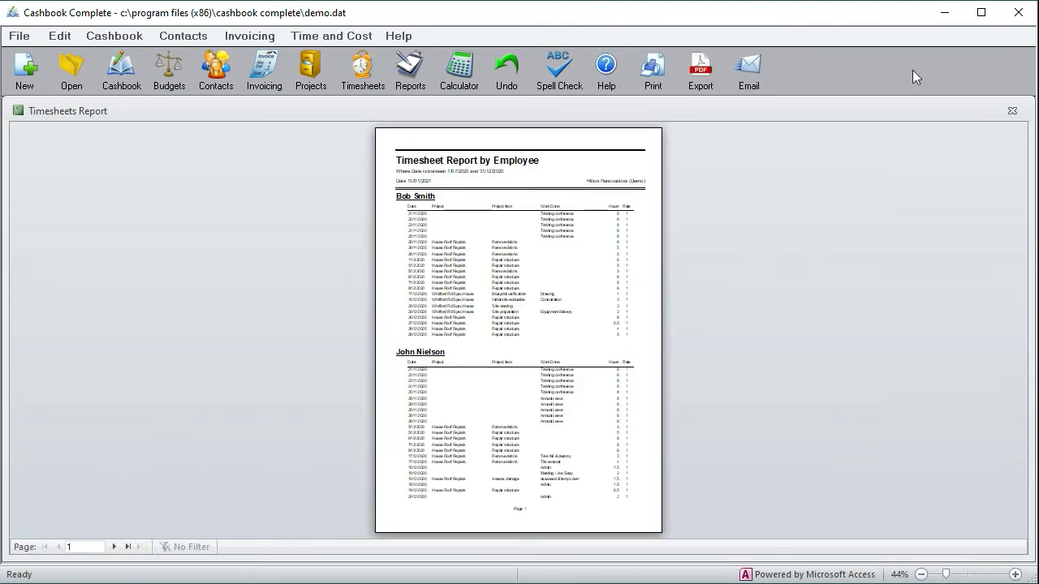
{"action": "left_click", "coordinate": [1012, 110]}
{"action": "left_click", "coordinate": [222, 292]}
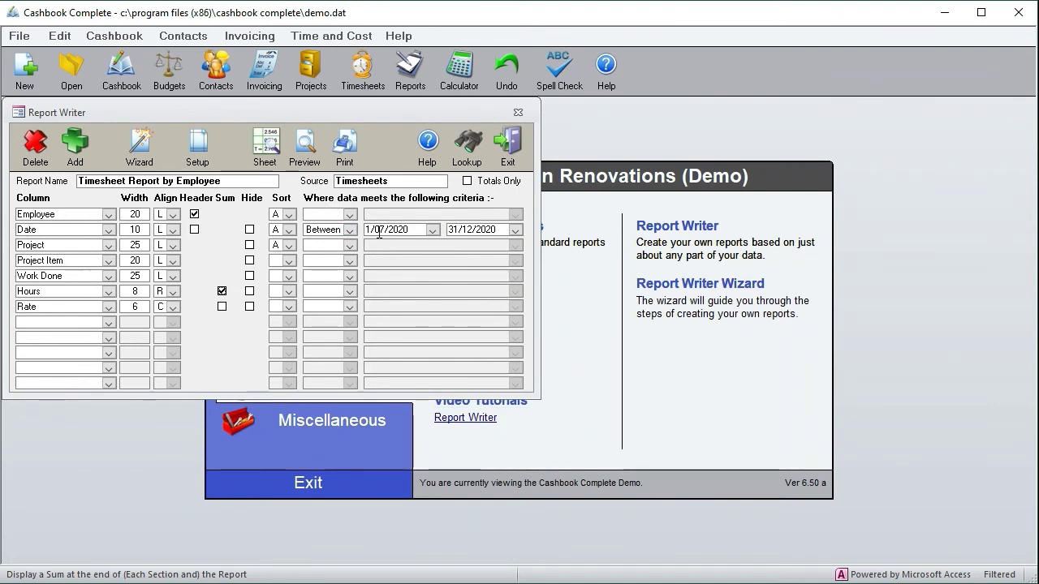
Step: Examine the Date column's Between criterion and the list of available comparison operators
{"action": "left_click", "coordinate": [476, 230]}
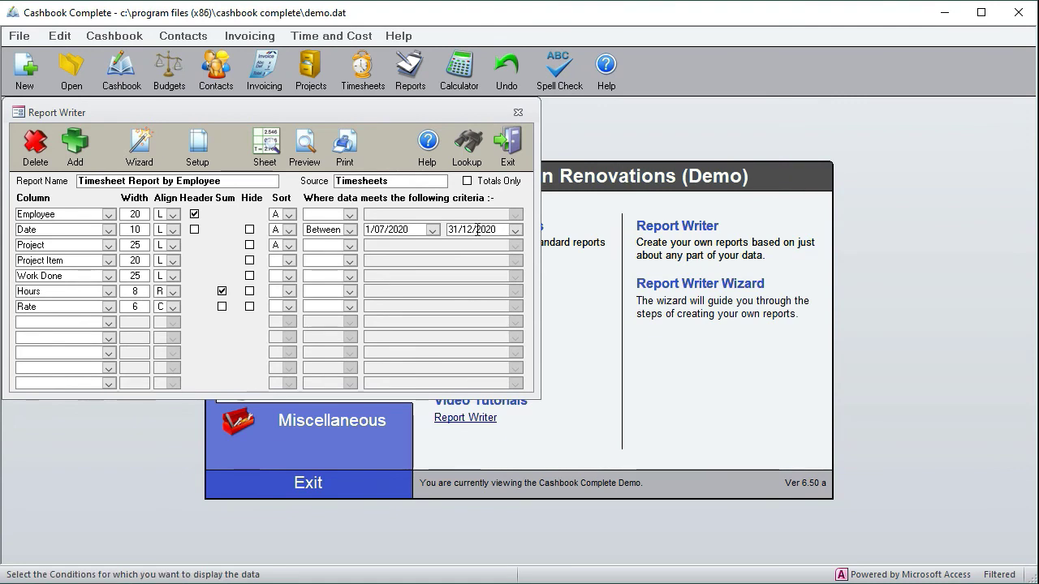
{"action": "left_click", "coordinate": [351, 231]}
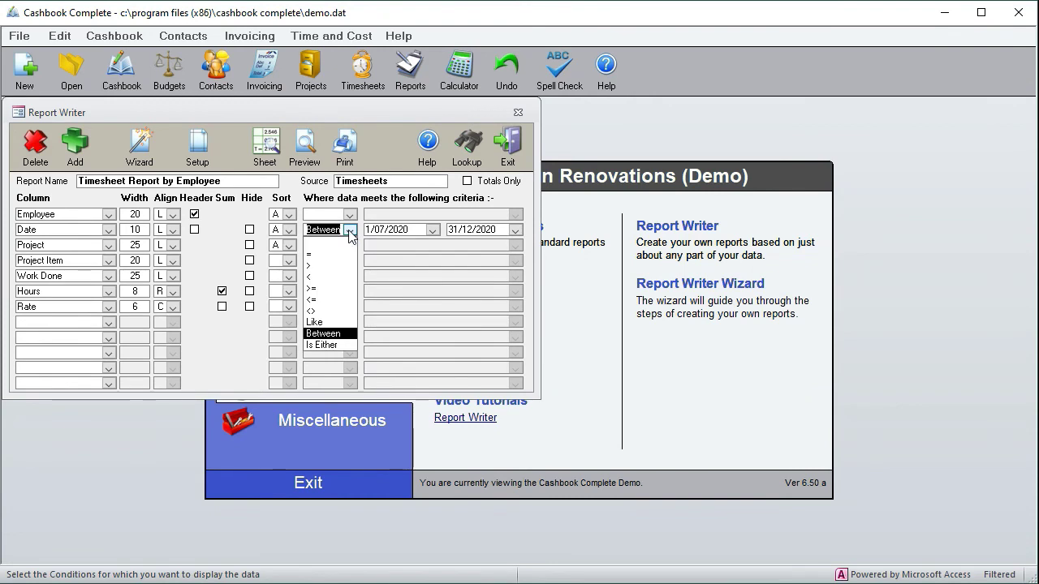
{"action": "left_click", "coordinate": [335, 216]}
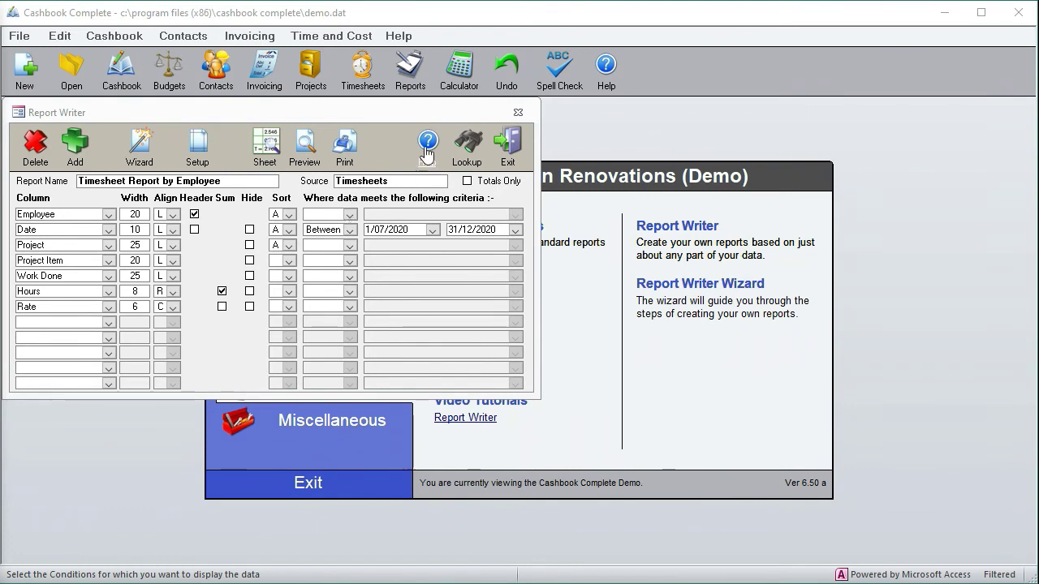
Step: Look up the Invoices Details source and open its Sales by Customer by Product report
{"action": "left_click", "coordinate": [468, 146]}
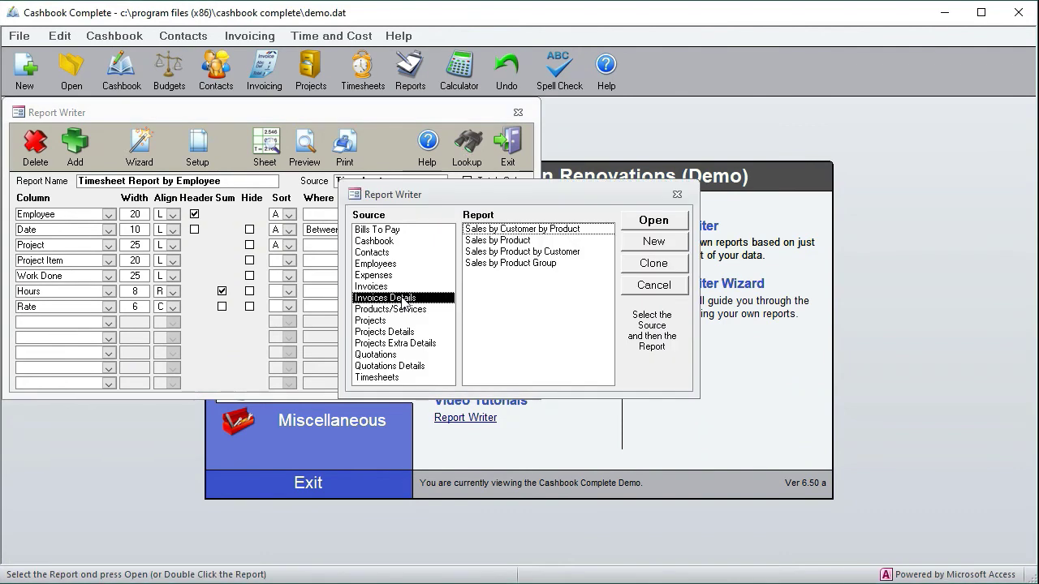
{"action": "double_click", "coordinate": [507, 230]}
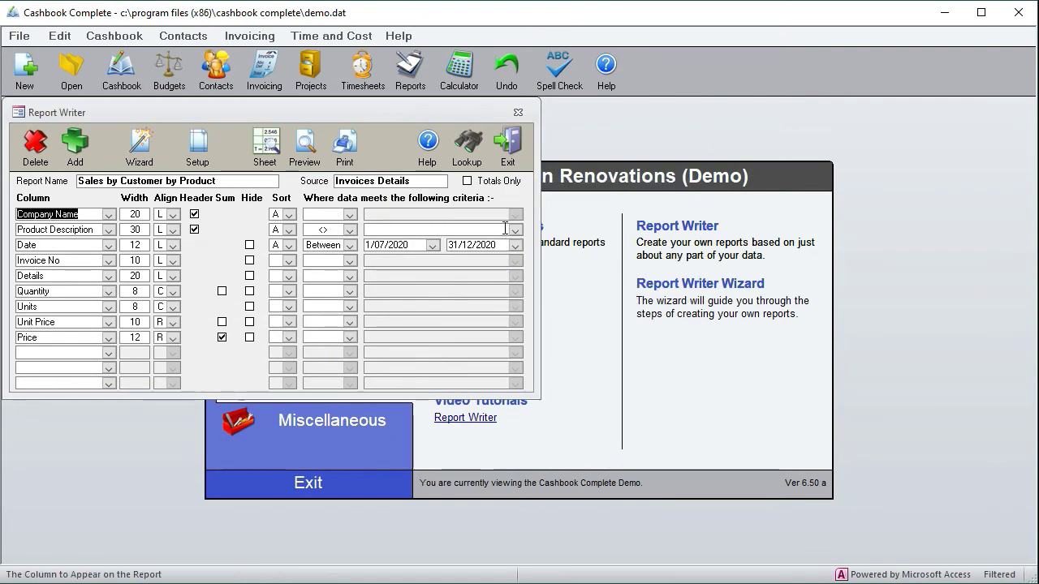
Step: Preview the Sales by Customer by Product report up close, and inspect the Product Description criterion after closing the preview
{"action": "left_click", "coordinate": [304, 151]}
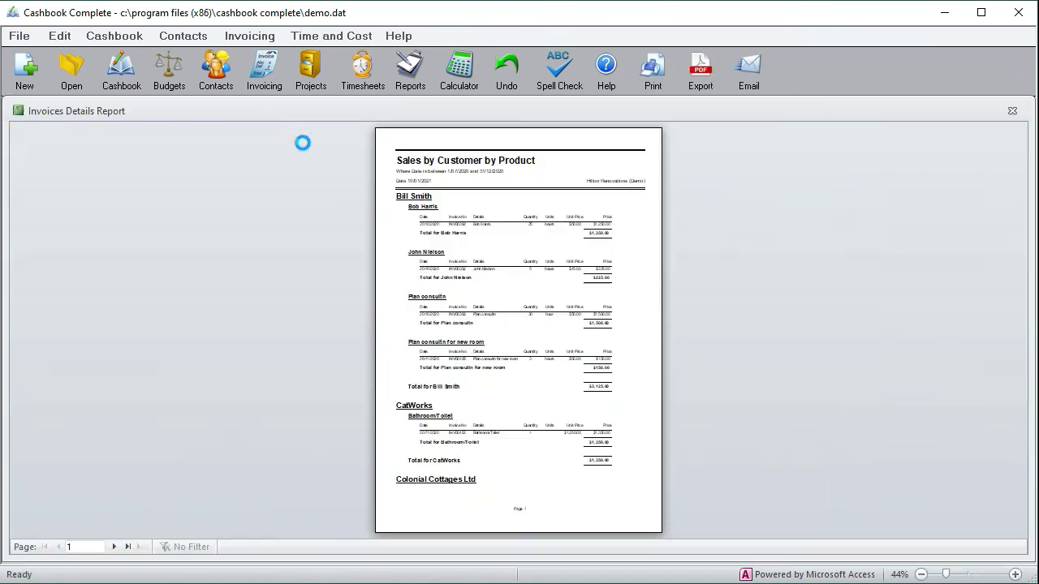
{"action": "left_click", "coordinate": [411, 196]}
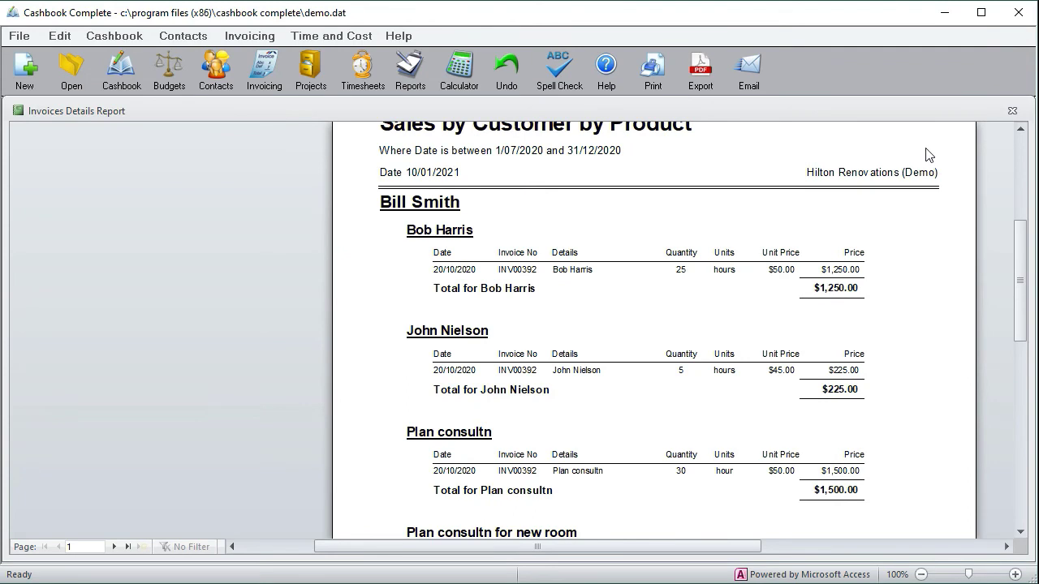
{"action": "left_click", "coordinate": [1012, 112]}
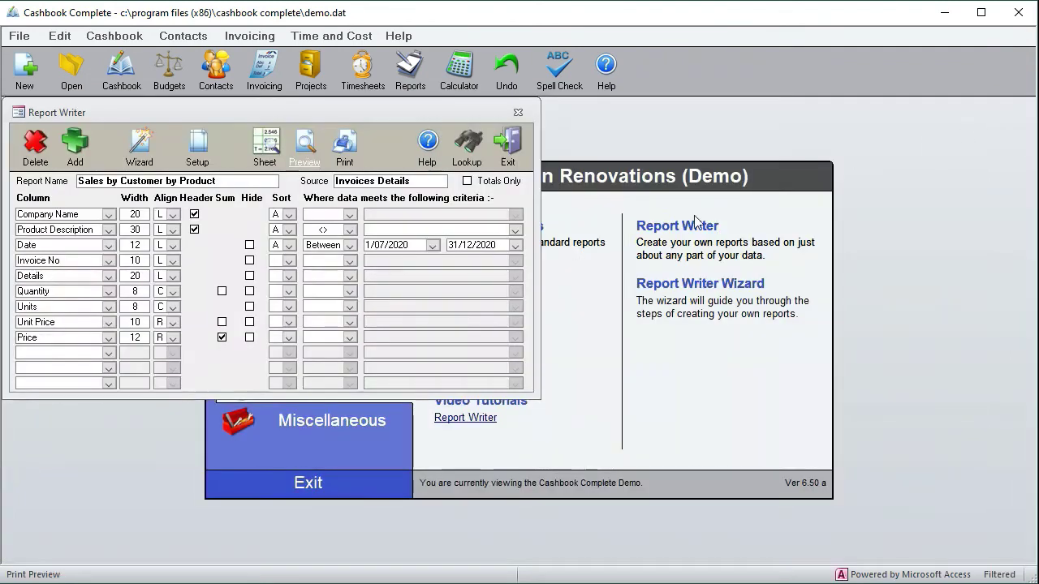
{"action": "left_click", "coordinate": [350, 230]}
{"action": "left_click", "coordinate": [387, 230]}
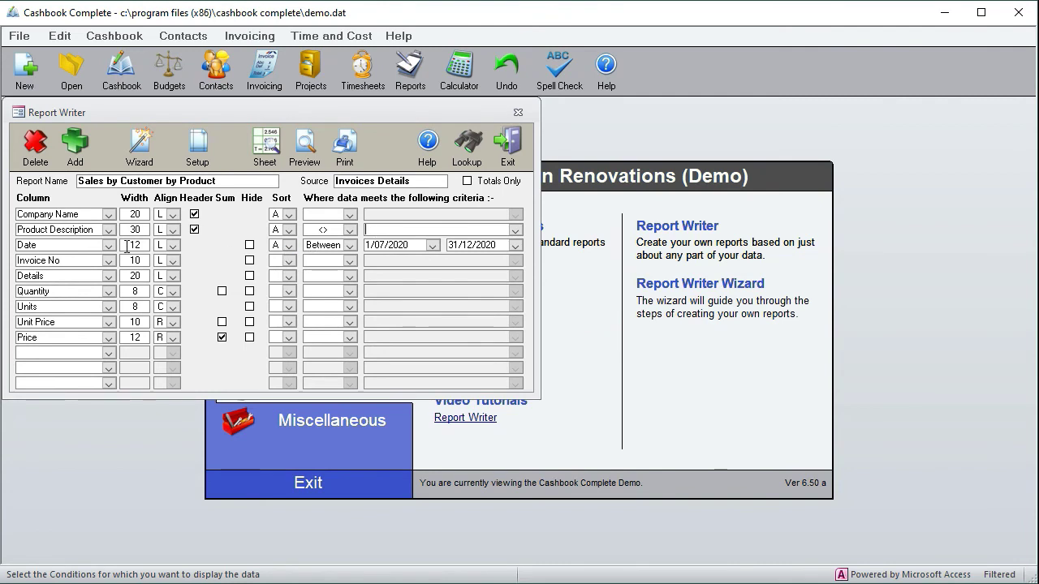
Step: Insert a blank line above the Invoice No column and delete that line again
{"action": "right_click", "coordinate": [72, 261]}
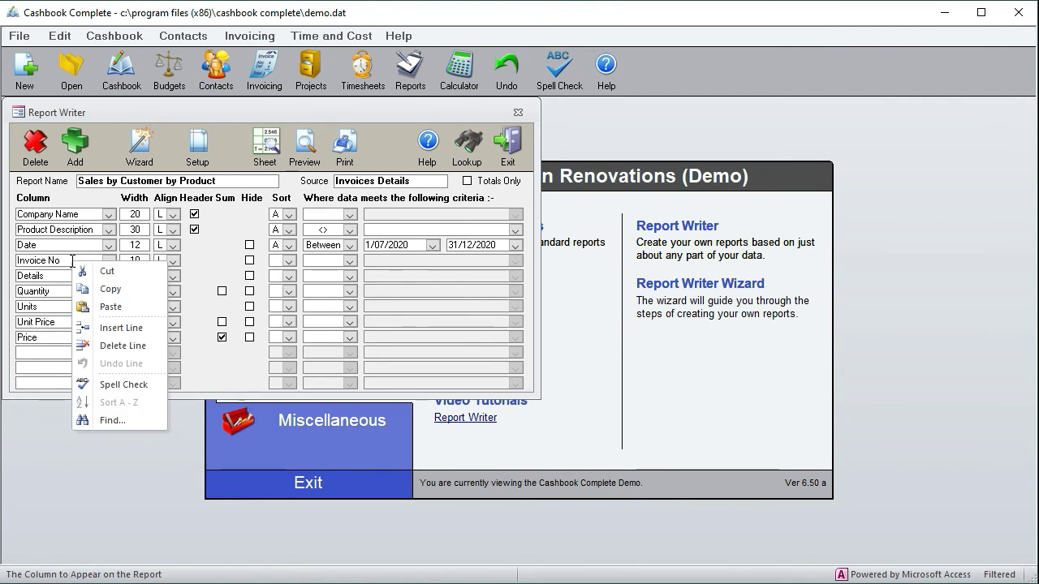
{"action": "left_click", "coordinate": [120, 329]}
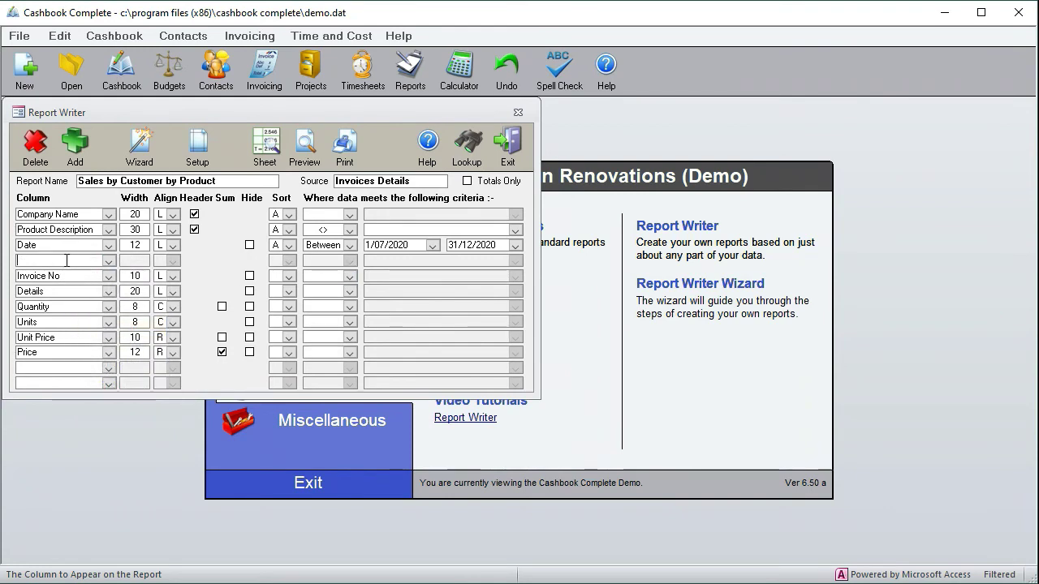
{"action": "right_click", "coordinate": [67, 260]}
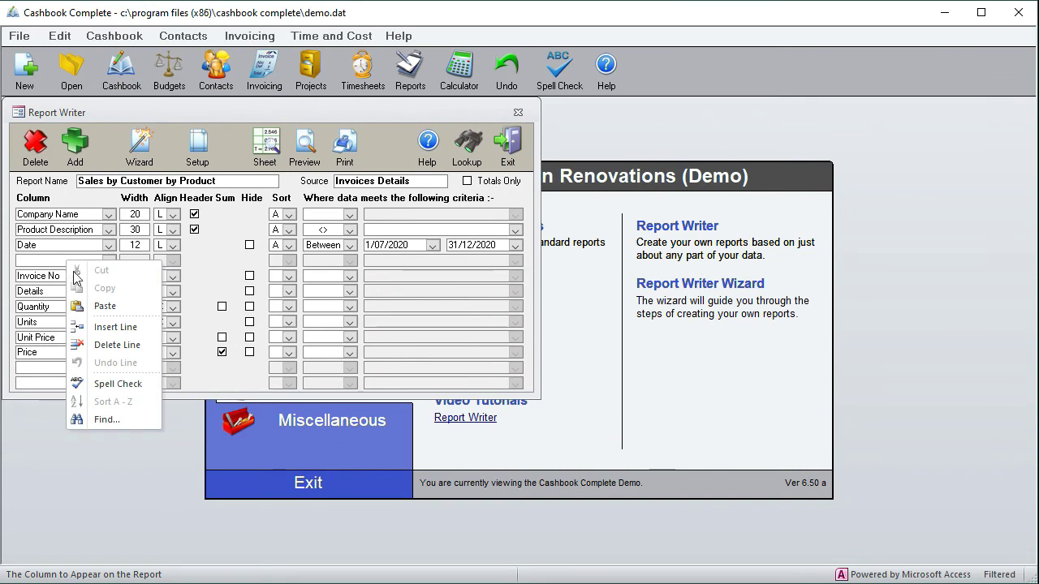
{"action": "left_click", "coordinate": [110, 345]}
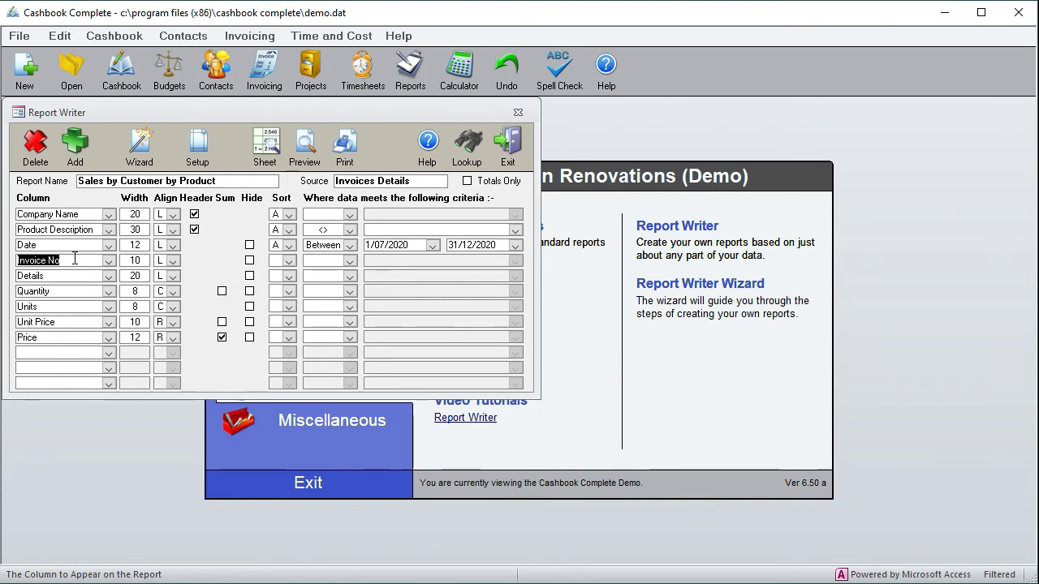
Step: Examine the report's page setup, including its margins, orientation and available paper sizes, and close it without changes
{"action": "left_click", "coordinate": [199, 146]}
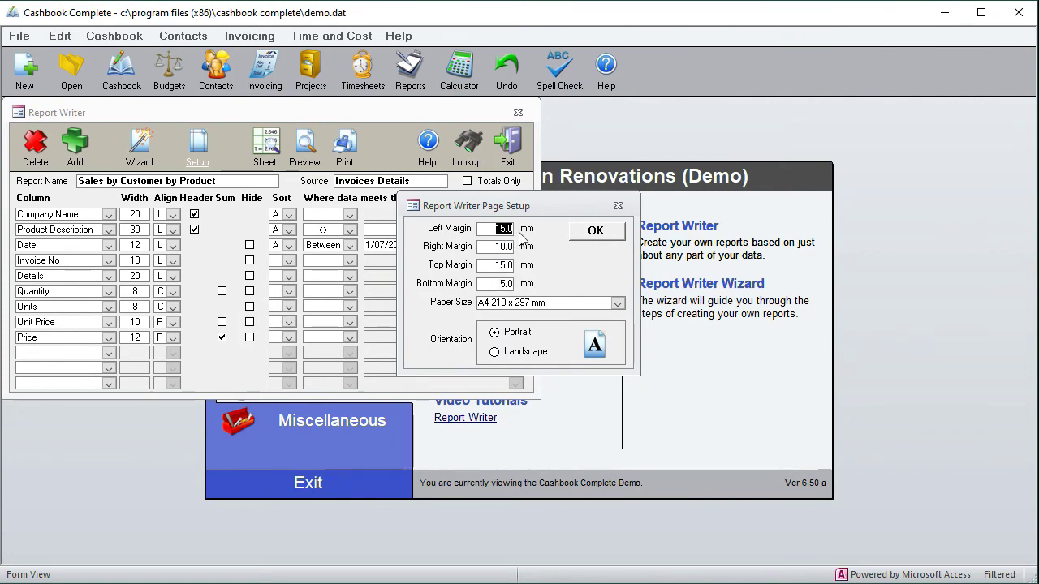
{"action": "left_click", "coordinate": [523, 302]}
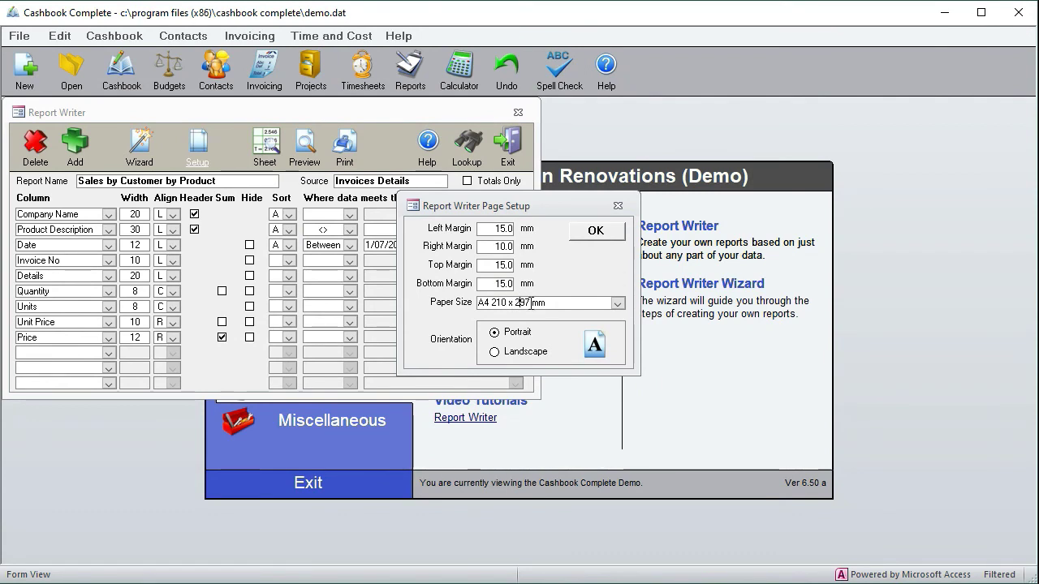
{"action": "left_click", "coordinate": [619, 305]}
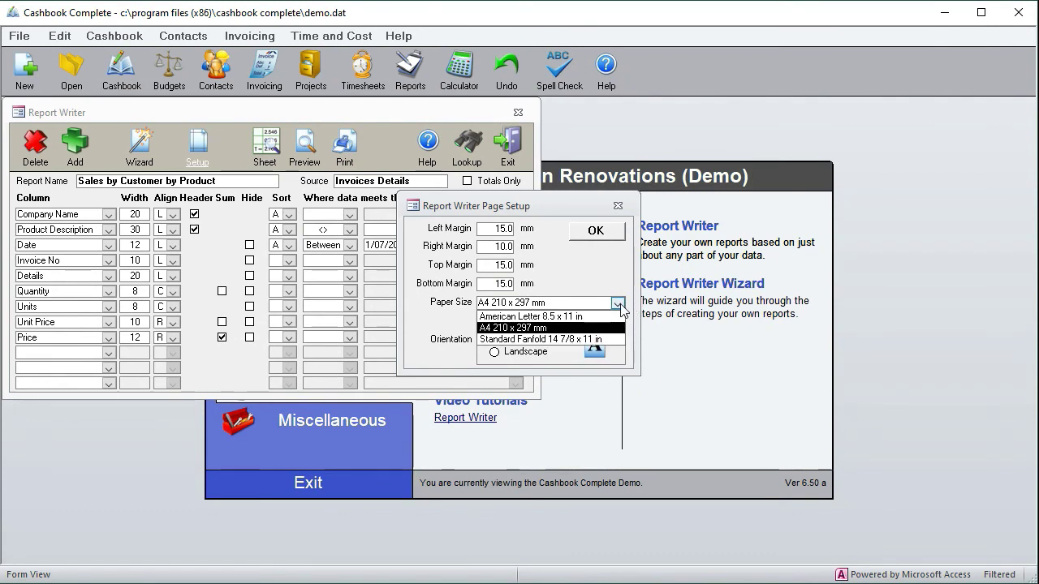
{"action": "left_click", "coordinate": [618, 305]}
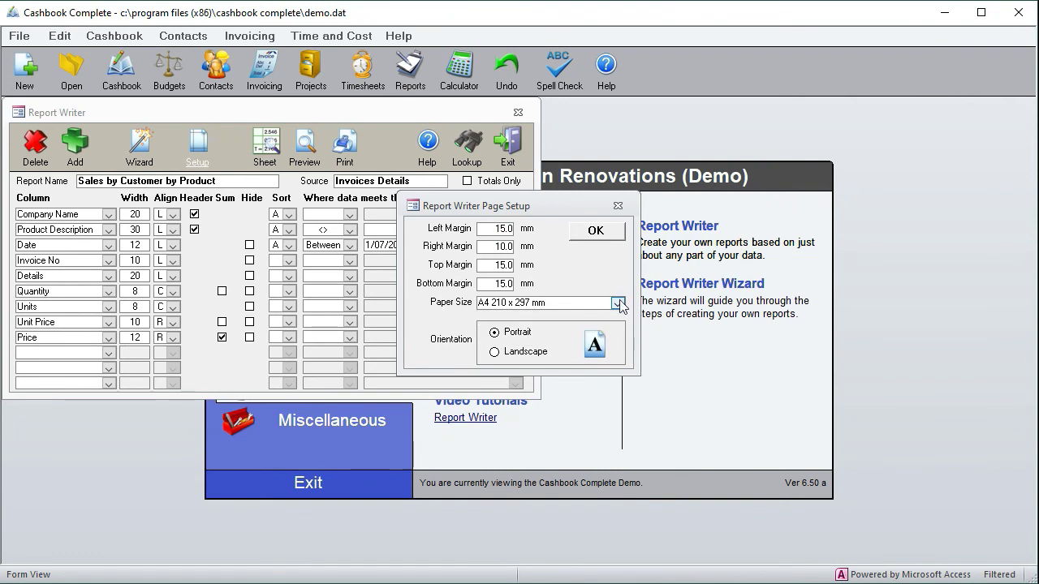
{"action": "left_click", "coordinate": [617, 206]}
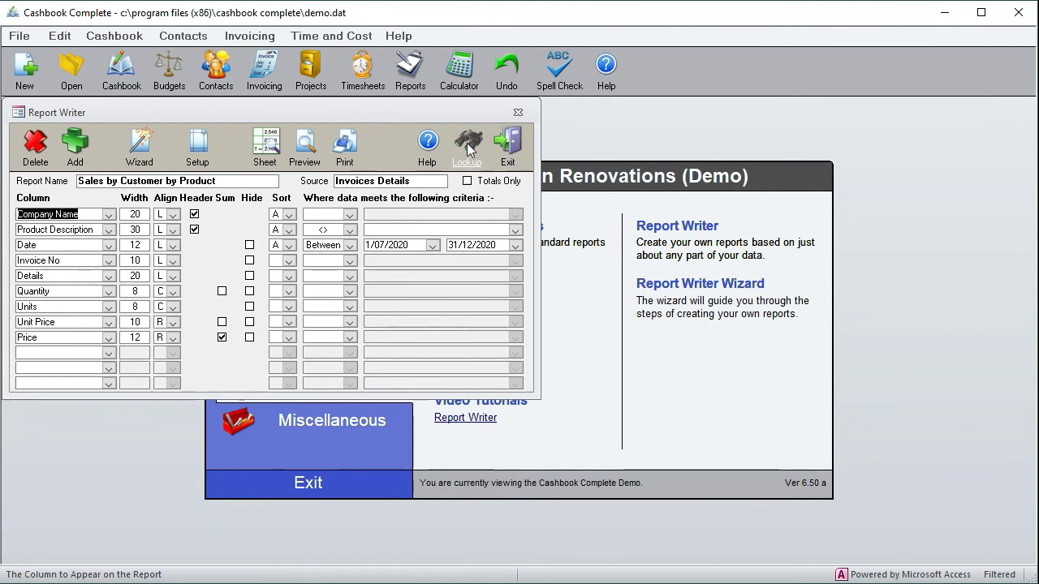
Step: Look up the Cashbook source and open its Summary Report
{"action": "left_click", "coordinate": [467, 151]}
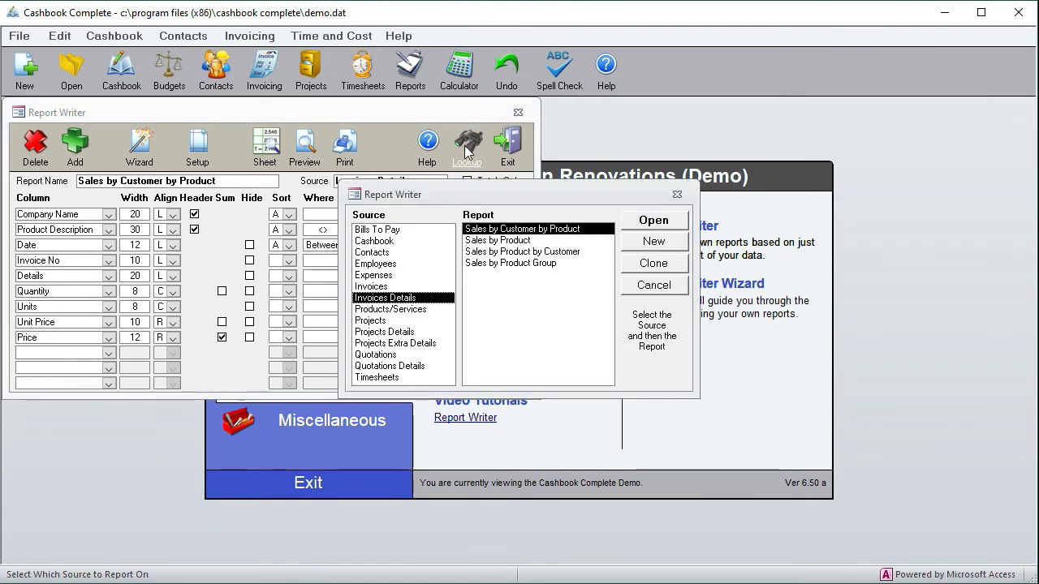
{"action": "left_click", "coordinate": [385, 241]}
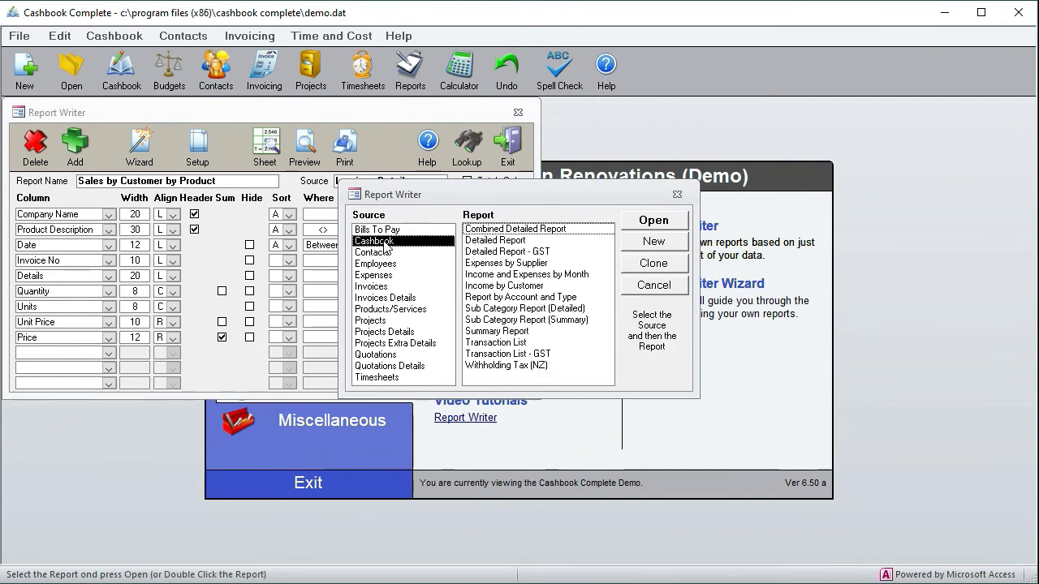
{"action": "double_click", "coordinate": [491, 332]}
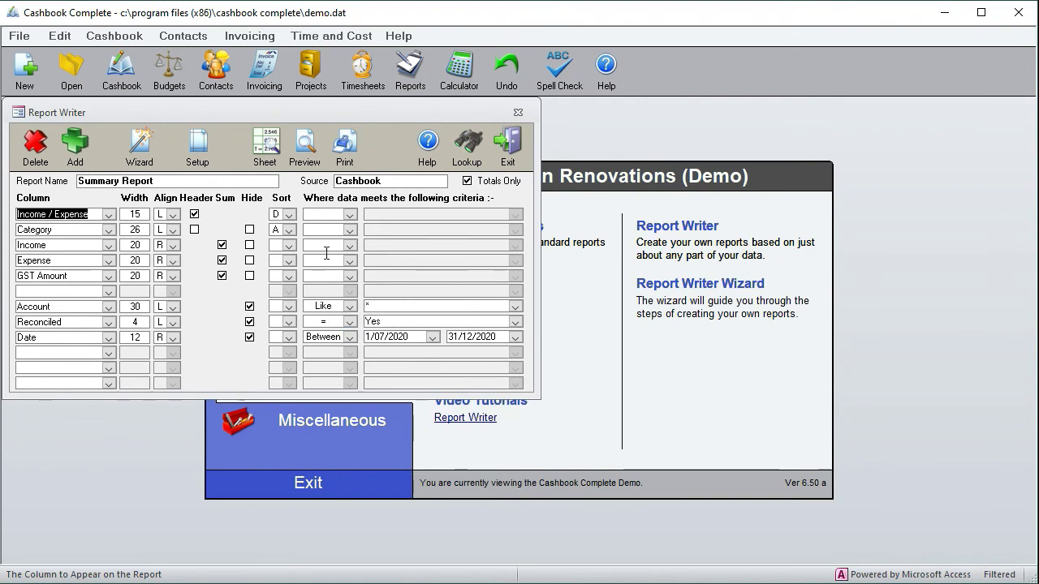
Step: Preview the Summary Report and zoom in on the income and expense category totals
{"action": "left_click", "coordinate": [304, 146]}
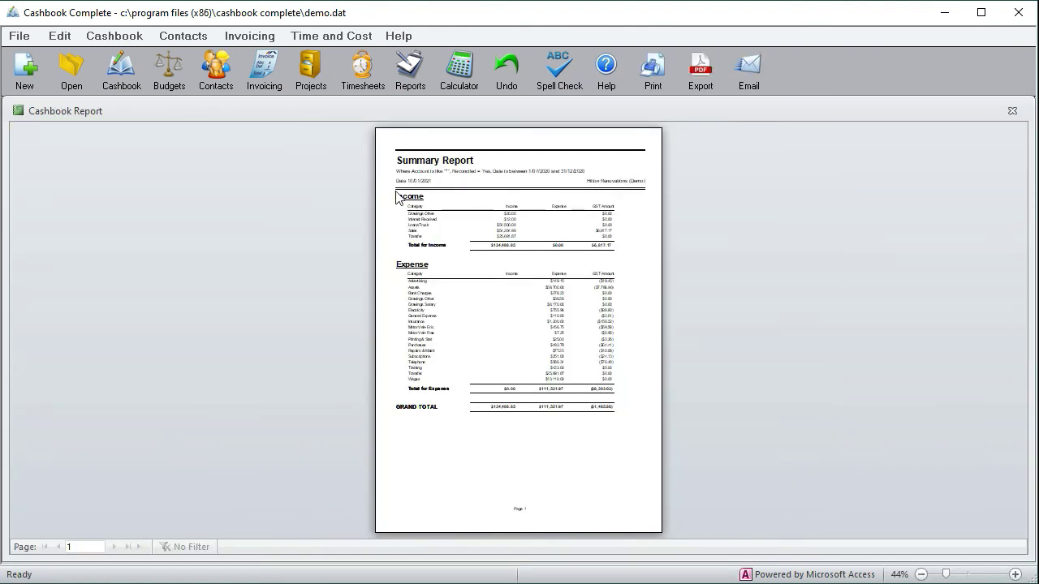
{"action": "left_click", "coordinate": [398, 198]}
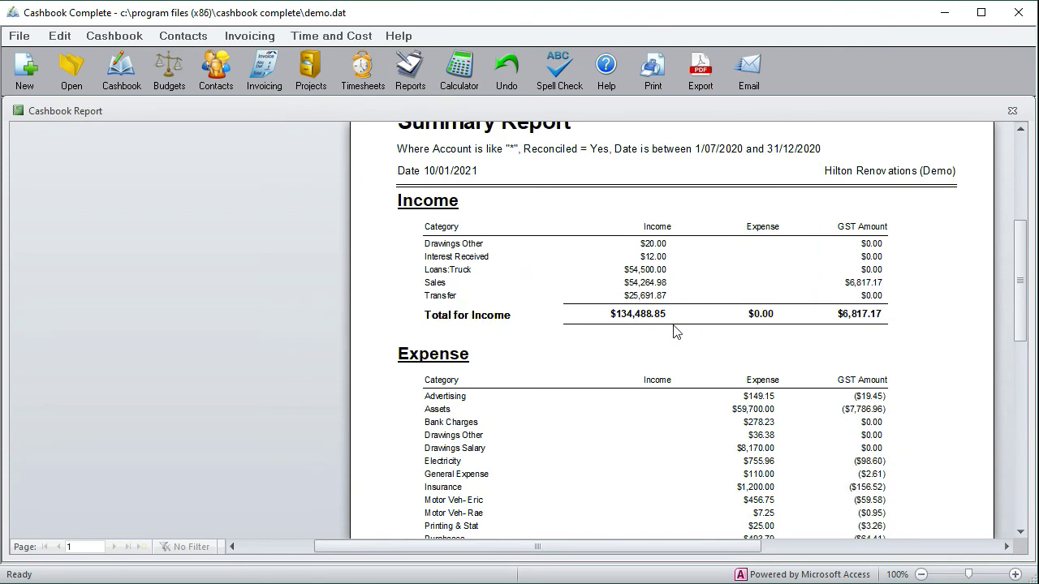
{"action": "left_click", "coordinate": [1012, 114]}
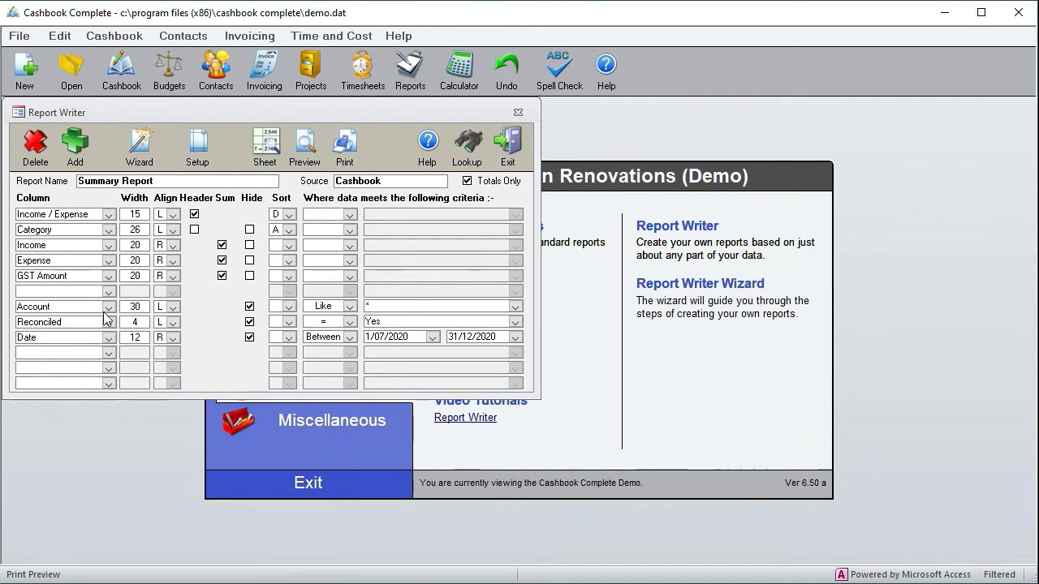
Step: Set the Account criterion to = and choose the Main account as its value
{"action": "left_click", "coordinate": [350, 306]}
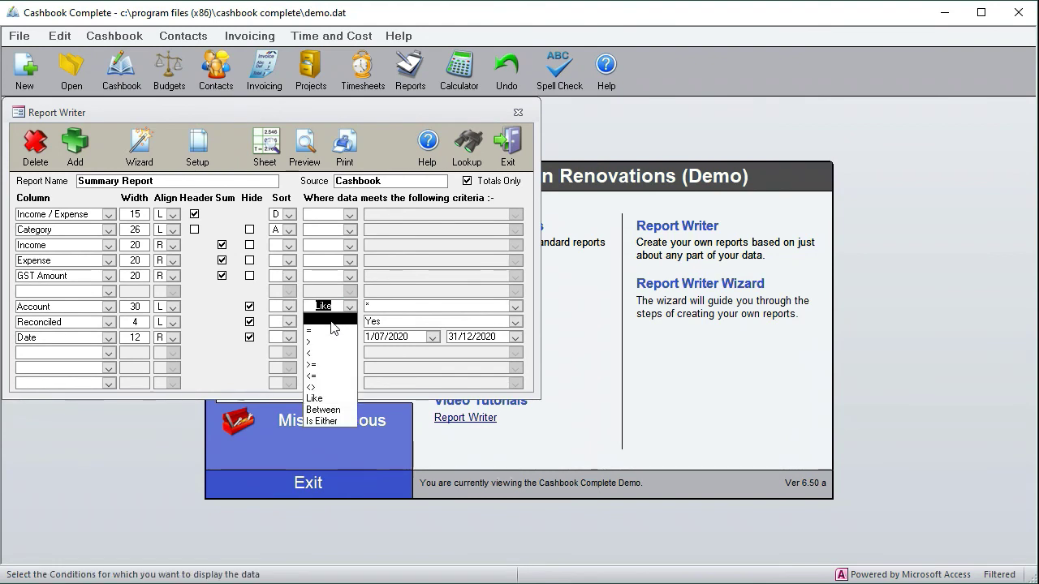
{"action": "left_click", "coordinate": [330, 331]}
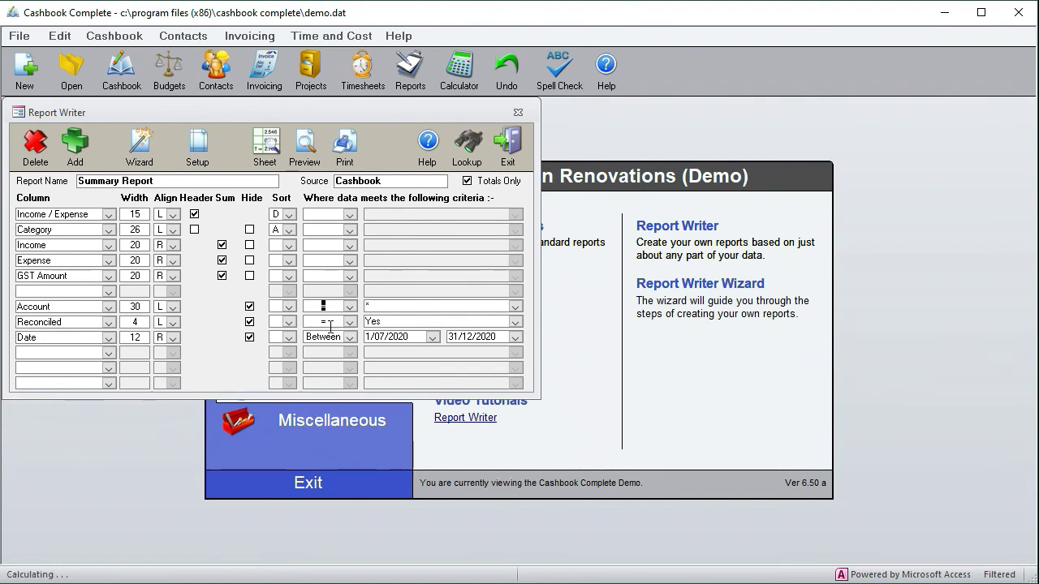
{"action": "left_click", "coordinate": [515, 307]}
{"action": "left_click", "coordinate": [450, 319]}
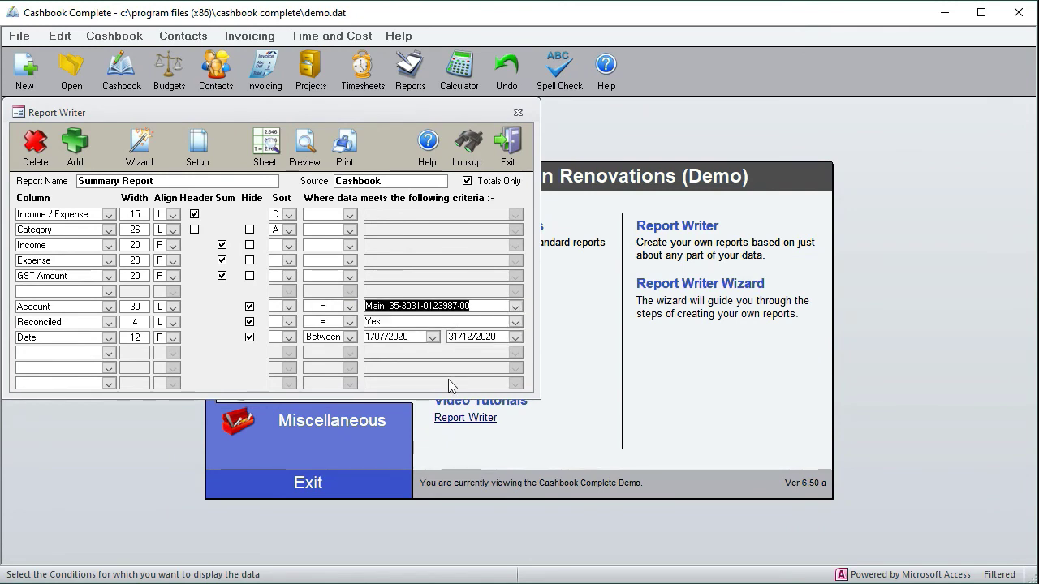
Step: Set the Account criterion back to Like with the wildcard * in place of the specific account
{"action": "left_click", "coordinate": [349, 306]}
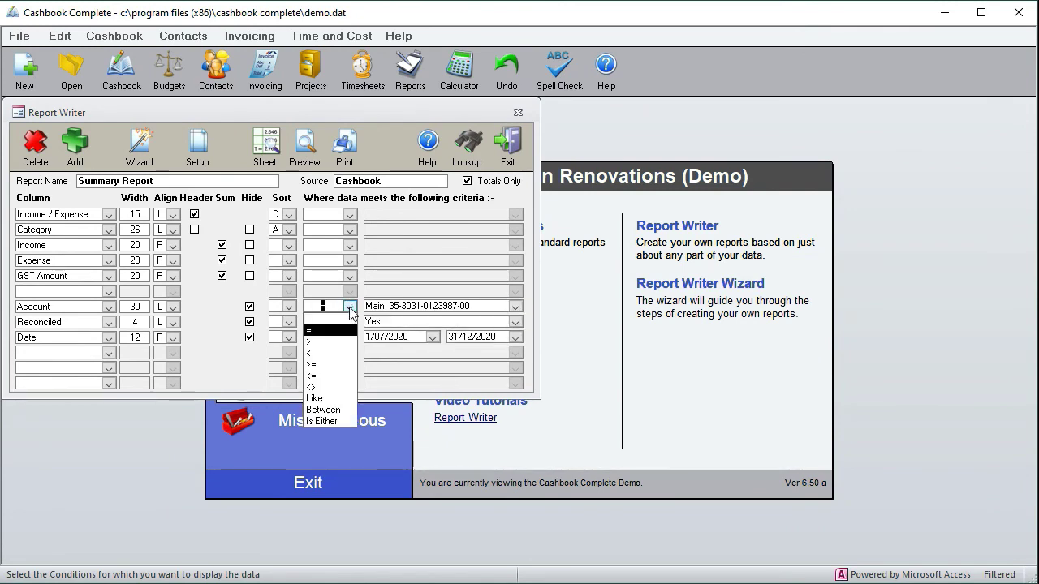
{"action": "left_click", "coordinate": [315, 399]}
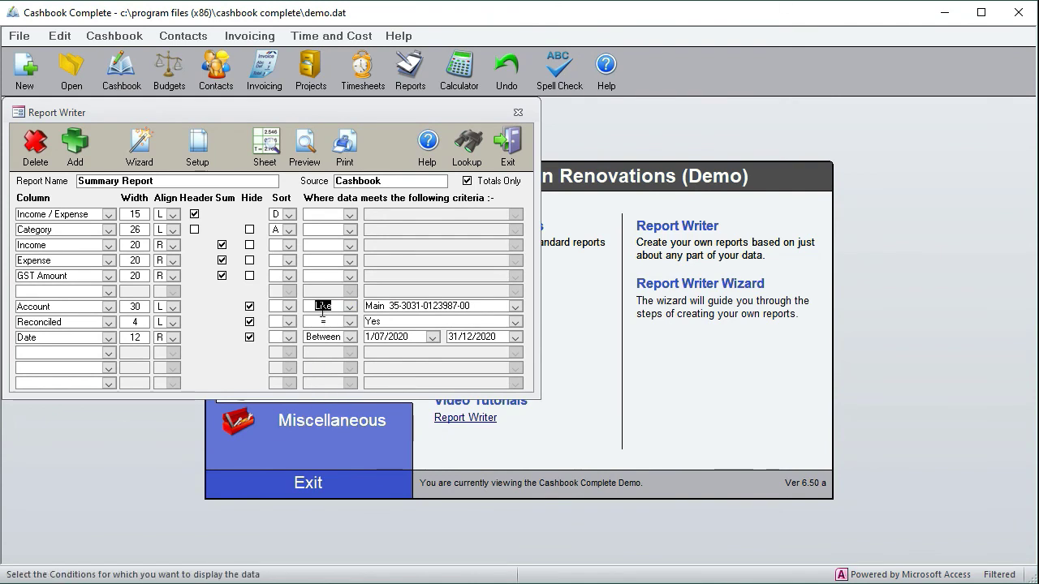
{"action": "left_click_drag", "start_coordinate": [480, 306], "coordinate": [344, 315]}
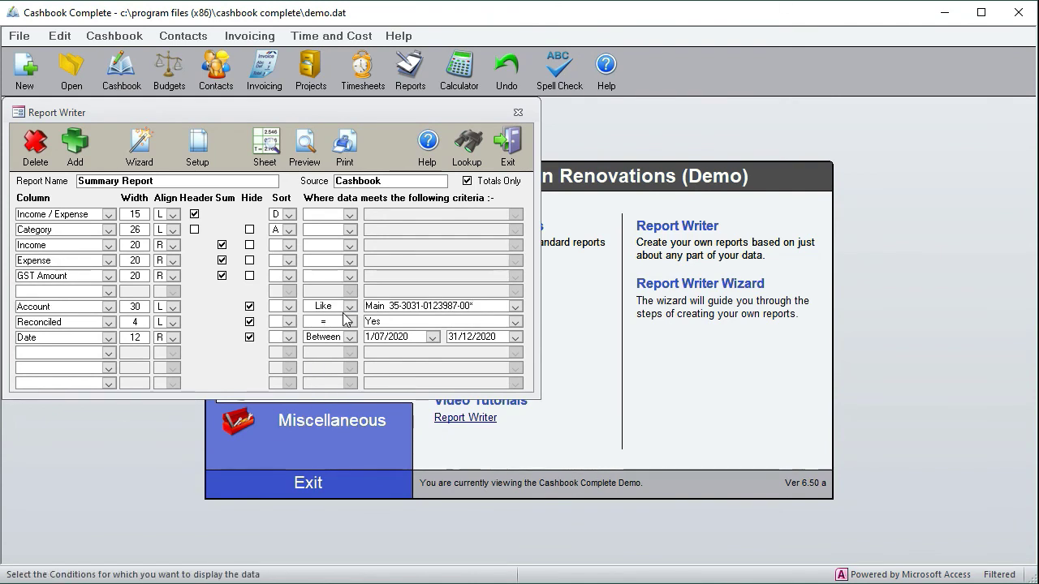
{"action": "key", "text": "BackSpace"}
{"action": "key", "text": "BackSpace"}
{"action": "key", "text": "BackSpace"}
{"action": "key", "text": "BackSpace"}
{"action": "key", "text": "BackSpace"}
{"action": "key", "text": "BackSpace"}
{"action": "key", "text": "BackSpace"}
{"action": "key", "text": "BackSpace"}
{"action": "key", "text": "BackSpace"}
{"action": "key", "text": "BackSpace"}
{"action": "key", "text": "BackSpace"}
{"action": "key", "text": "BackSpace"}
{"action": "key", "text": "BackSpace"}
{"action": "key", "text": "BackSpace"}
{"action": "key", "text": "BackSpace"}
{"action": "key", "text": "BackSpace"}
{"action": "key", "text": "BackSpace"}
{"action": "key", "text": "BackSpace"}
{"action": "key", "text": "BackSpace"}
{"action": "key", "text": "BackSpace"}
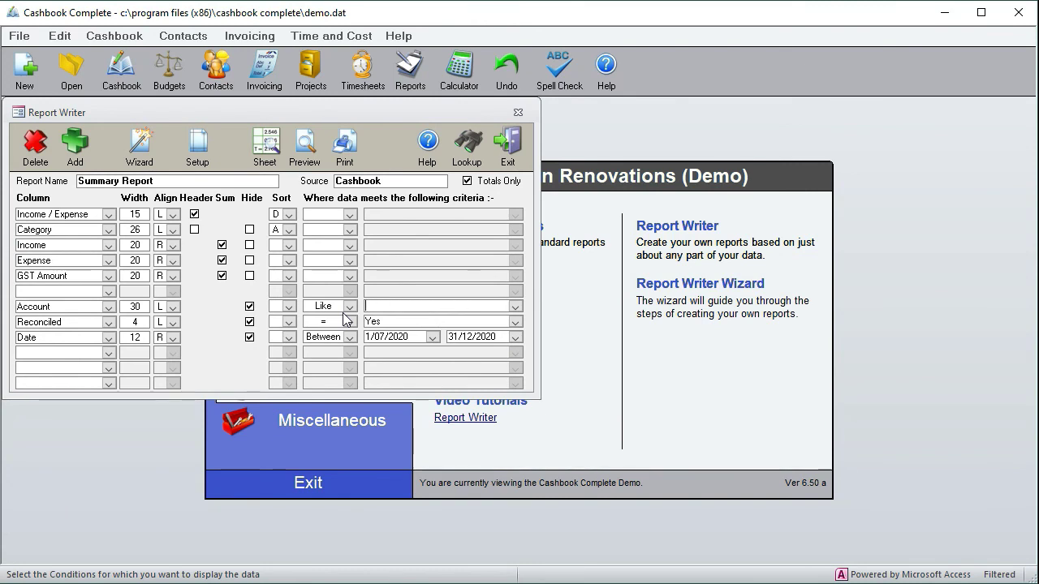
{"action": "type", "text": "*"}
{"action": "key", "text": "Tab"}
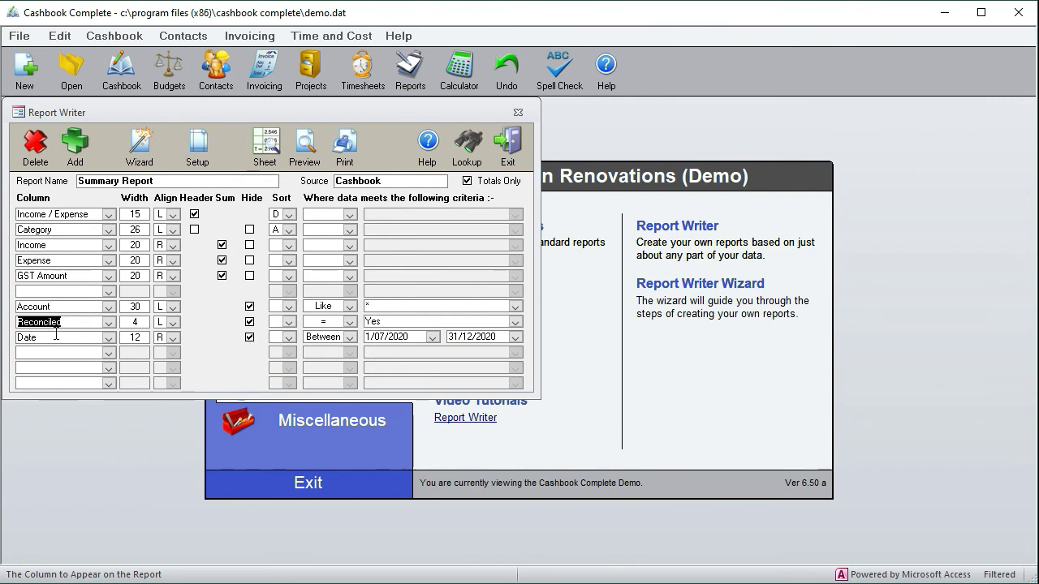
Step: Examine the sort choices for the Income / Expense column and preview the Summary Report in descending order
{"action": "left_click", "coordinate": [54, 337]}
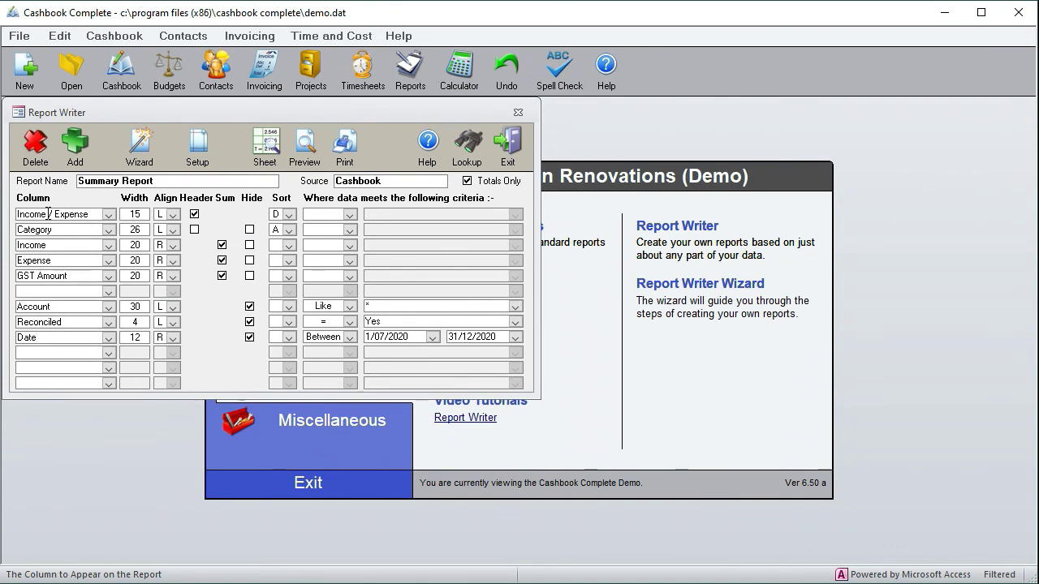
{"action": "left_click", "coordinate": [289, 214]}
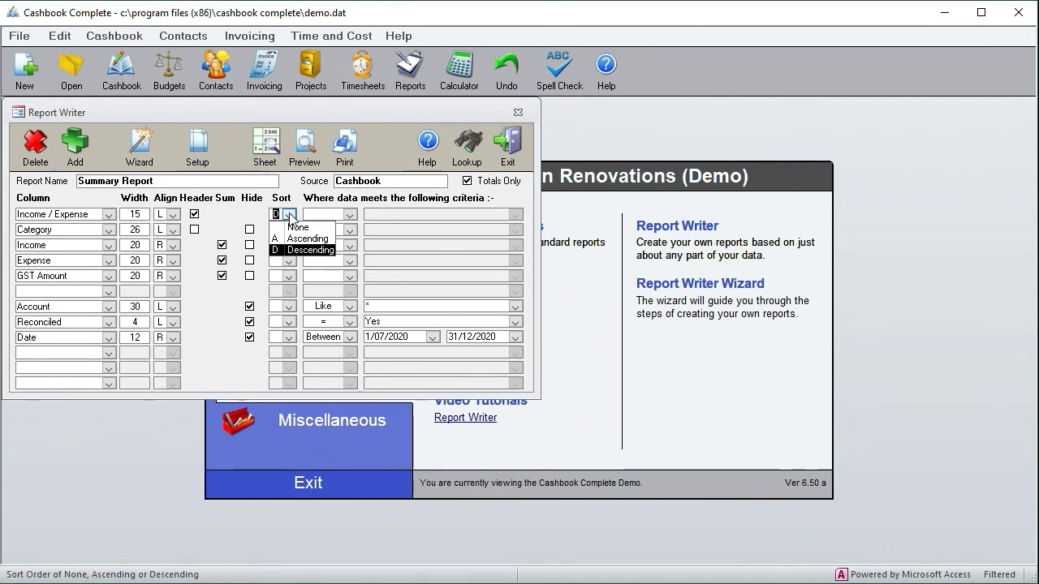
{"action": "left_click", "coordinate": [289, 214]}
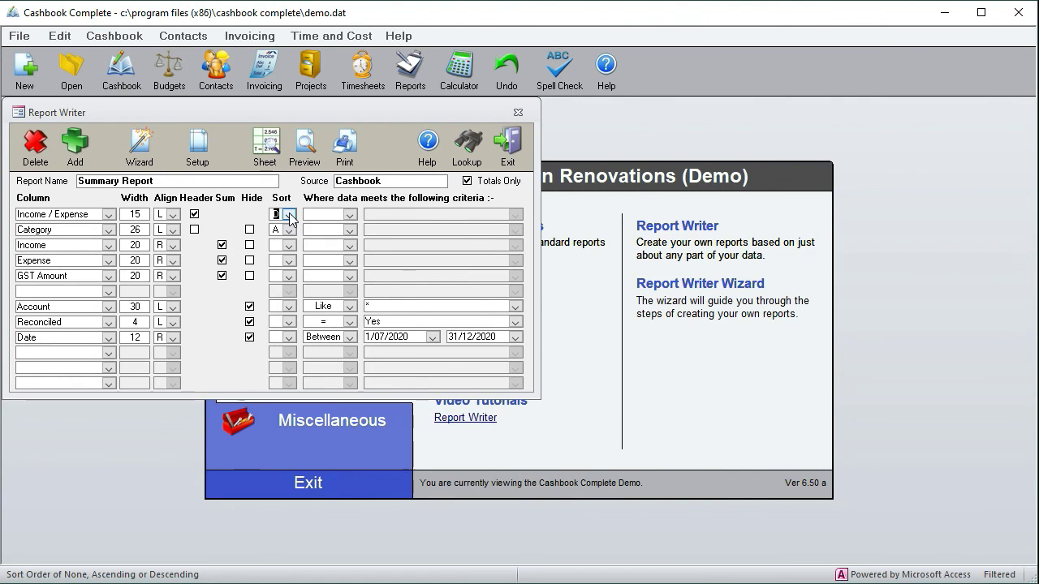
{"action": "left_click", "coordinate": [303, 144]}
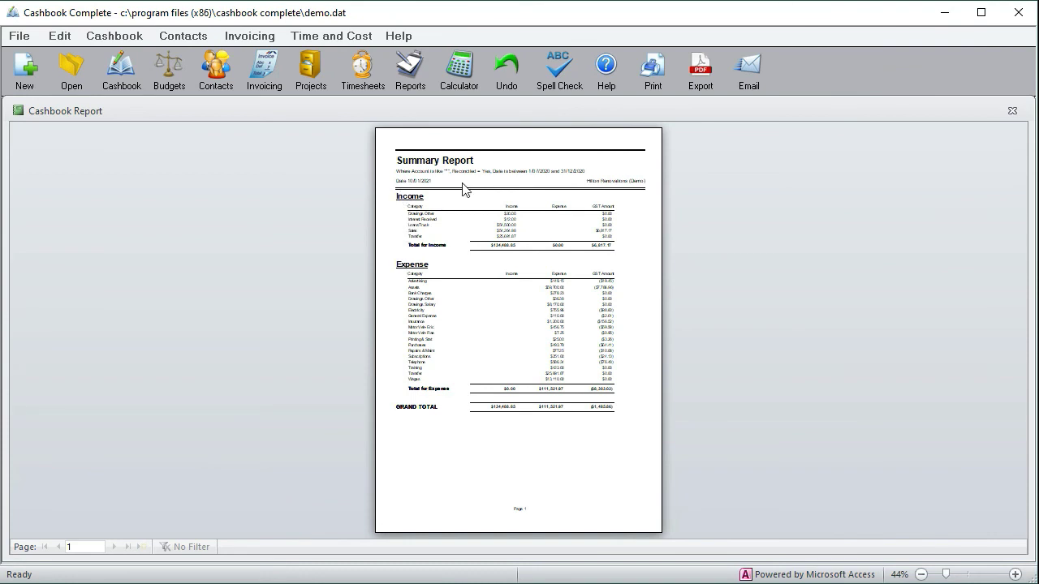
{"action": "left_click", "coordinate": [1012, 110]}
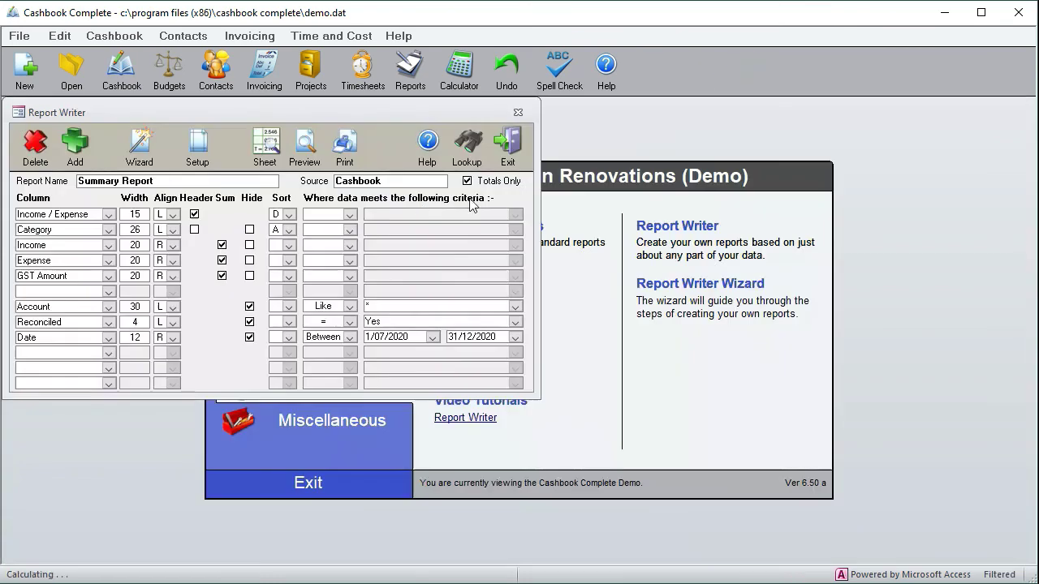
Step: Sort the Income / Expense column in ascending order and preview the Summary Report
{"action": "left_click", "coordinate": [290, 217]}
{"action": "left_click", "coordinate": [282, 236]}
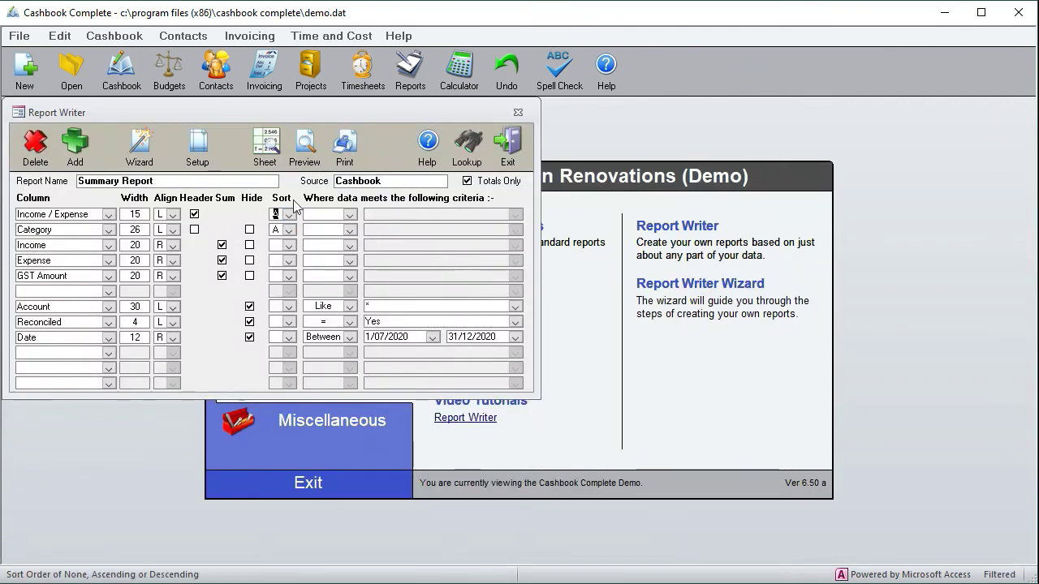
{"action": "left_click", "coordinate": [302, 147]}
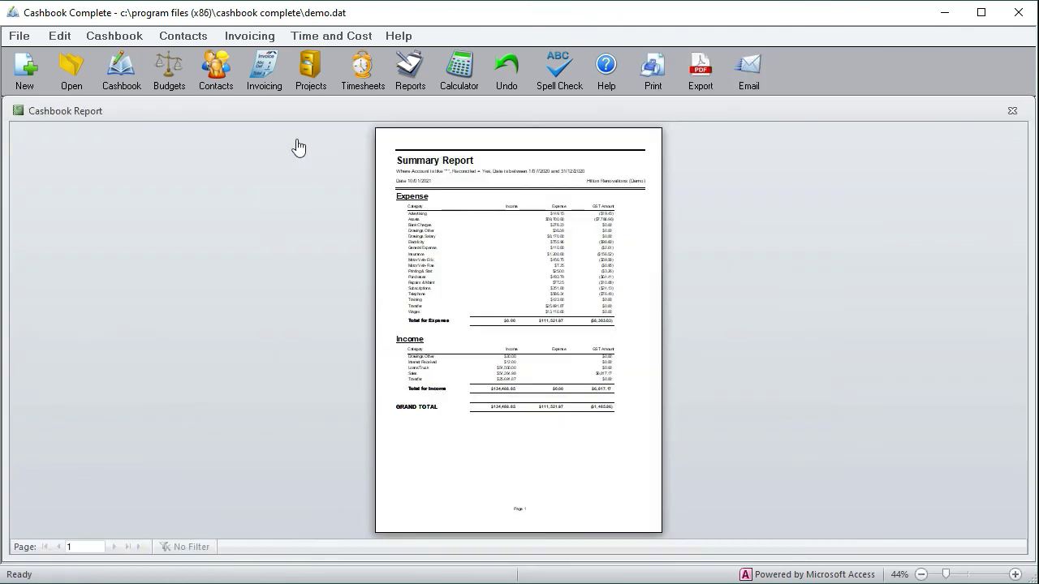
{"action": "left_click", "coordinate": [1012, 110]}
Step: Sort the Income / Expense column in descending order and preview the Summary Report at a readable size
{"action": "left_click", "coordinate": [290, 215]}
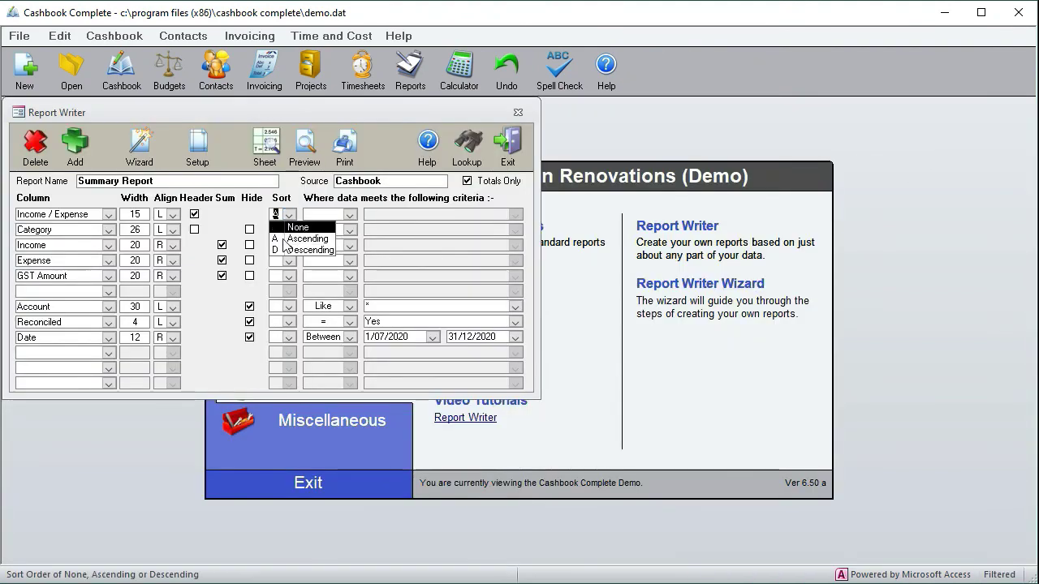
{"action": "left_click", "coordinate": [307, 250]}
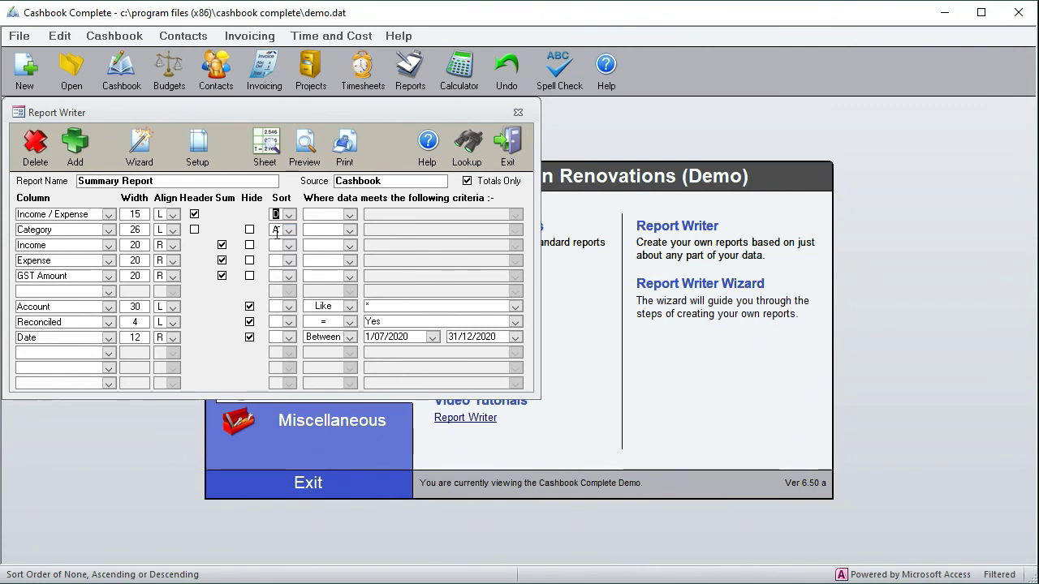
{"action": "left_click", "coordinate": [303, 146]}
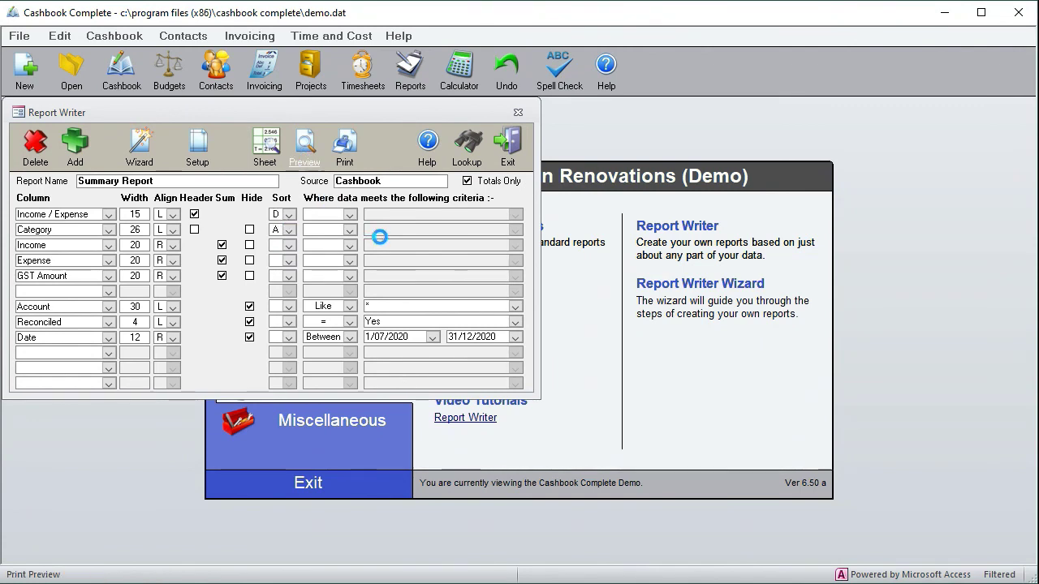
{"action": "left_click", "coordinate": [450, 221]}
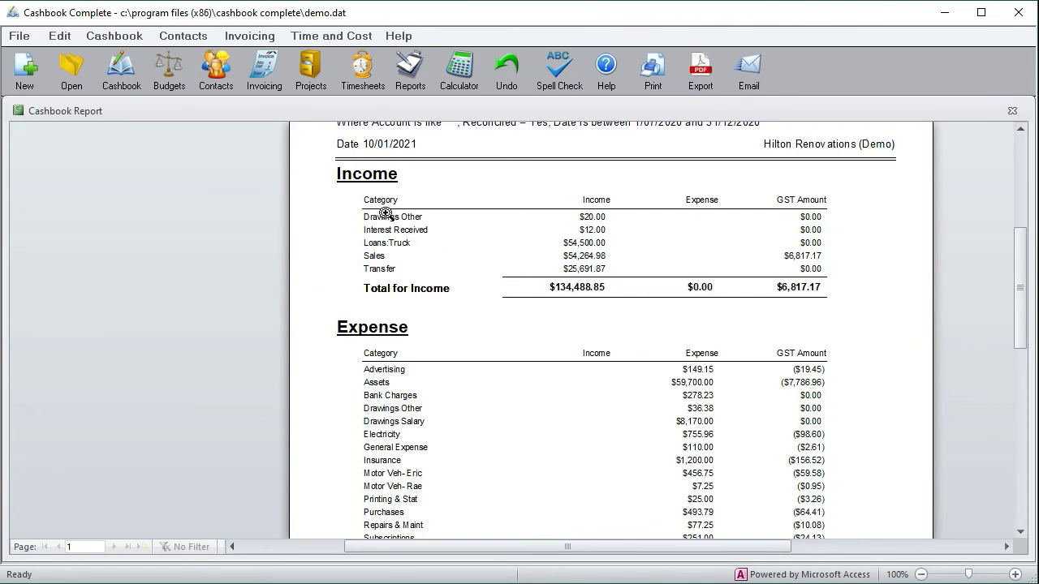
{"action": "left_click", "coordinate": [1012, 110]}
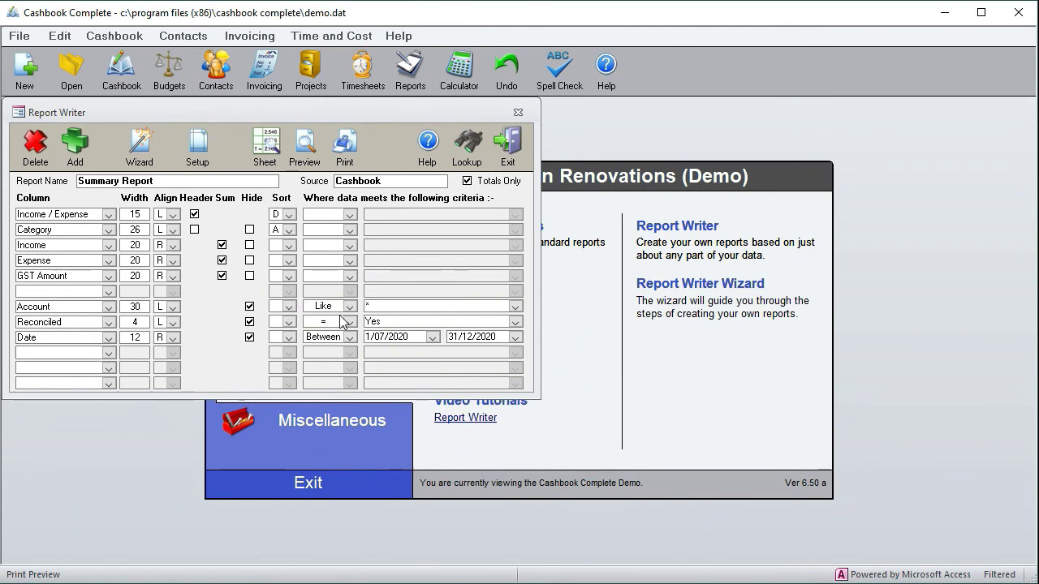
Step: Set the Category criterion to Like with the wildcard value Drawings*
{"action": "left_click", "coordinate": [350, 231]}
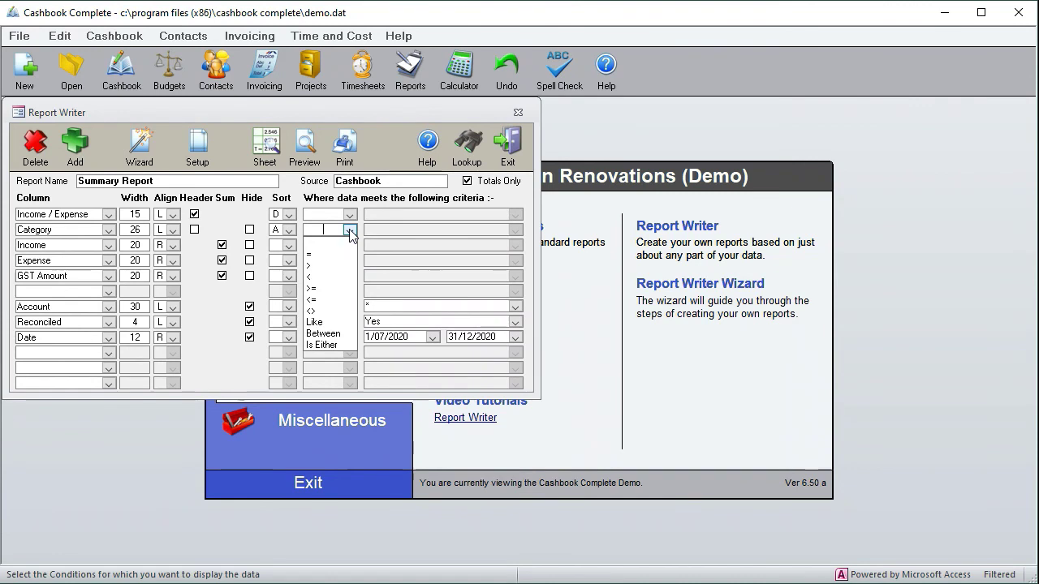
{"action": "left_click", "coordinate": [325, 323]}
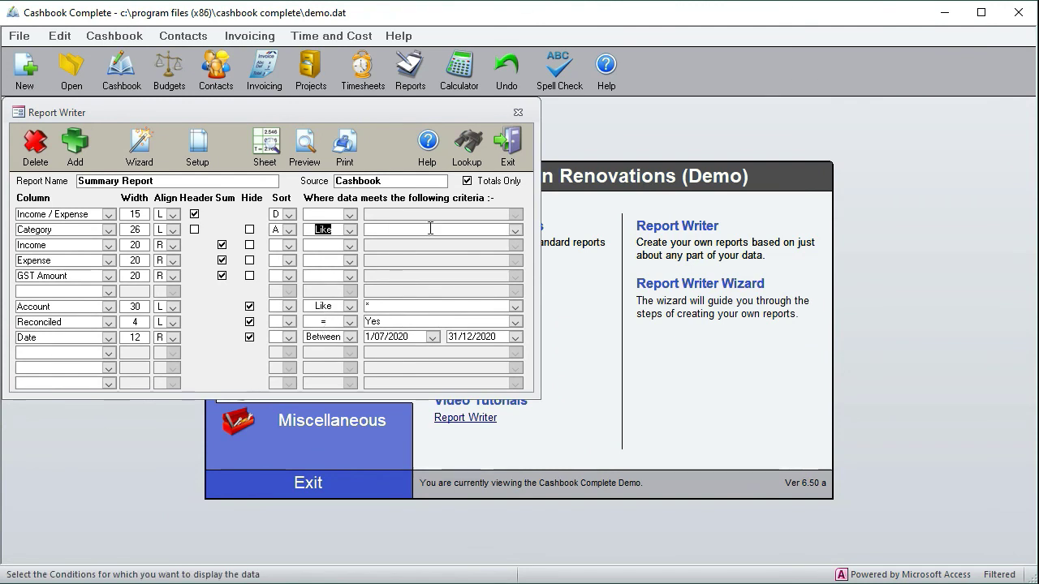
{"action": "left_click", "coordinate": [514, 229]}
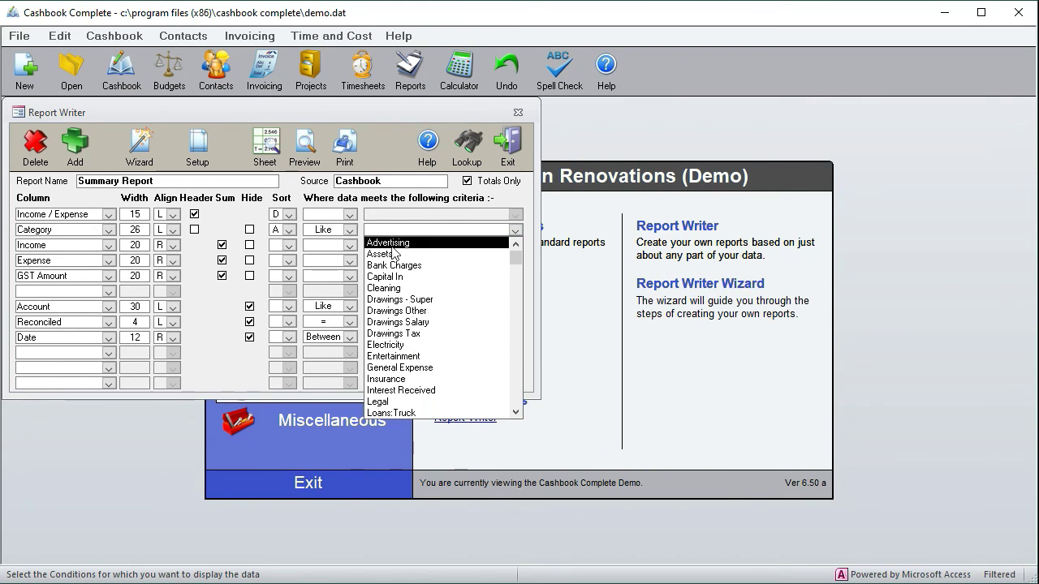
{"action": "left_click", "coordinate": [388, 299]}
{"action": "left_click_drag", "start_coordinate": [401, 231], "coordinate": [459, 225]}
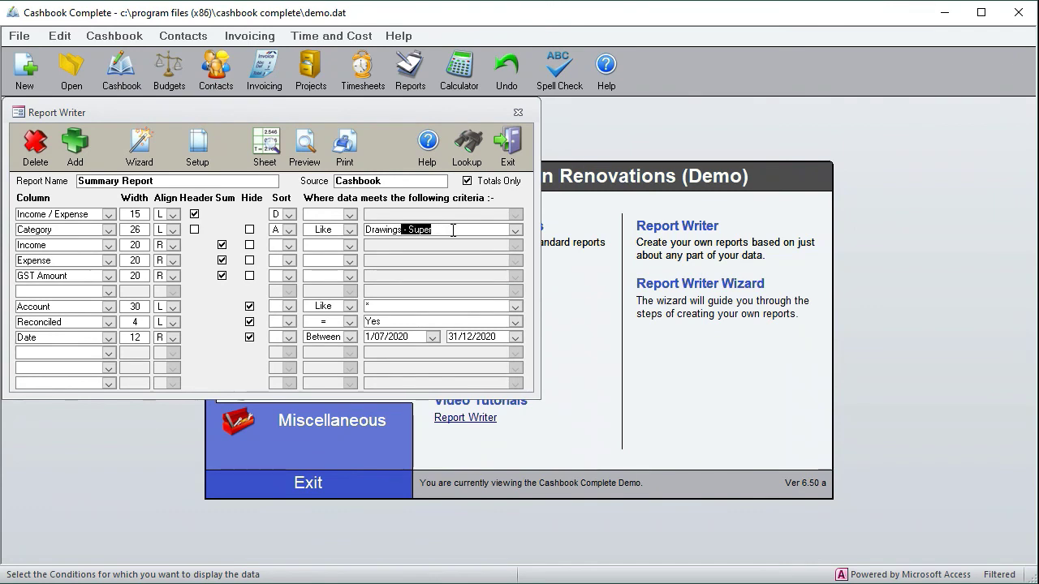
{"action": "type", "text": "*"}
Step: Preview the Summary Report filtered to categories starting with Drawings, and clear the Category criterion
{"action": "left_click", "coordinate": [303, 148]}
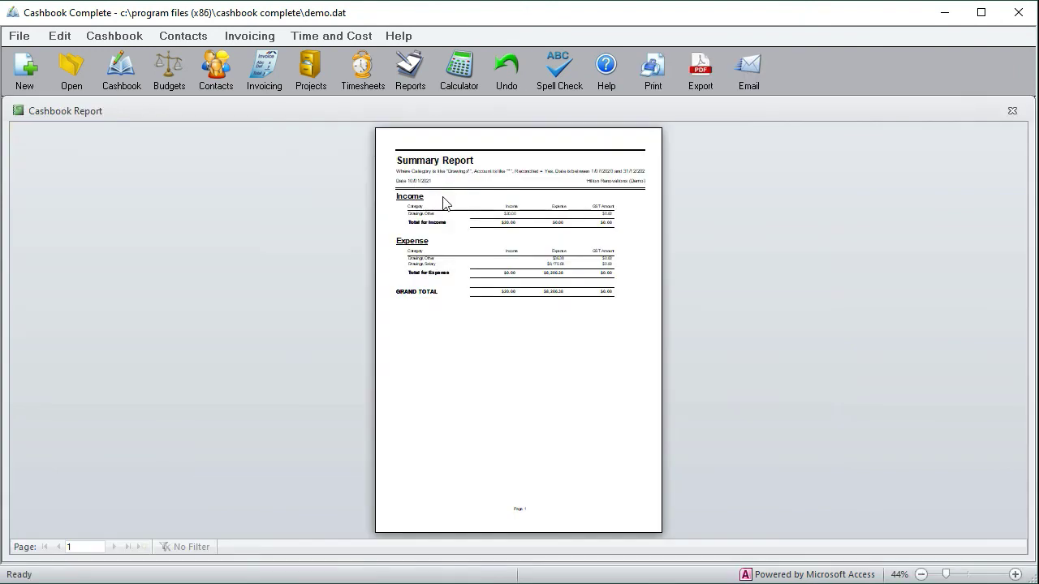
{"action": "left_click", "coordinate": [443, 202]}
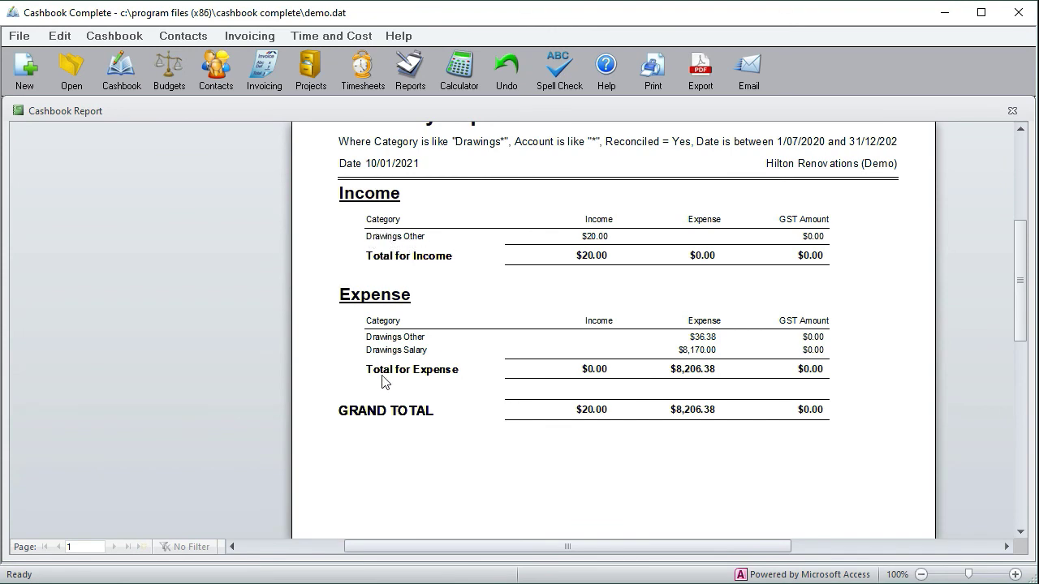
{"action": "left_click", "coordinate": [1012, 111]}
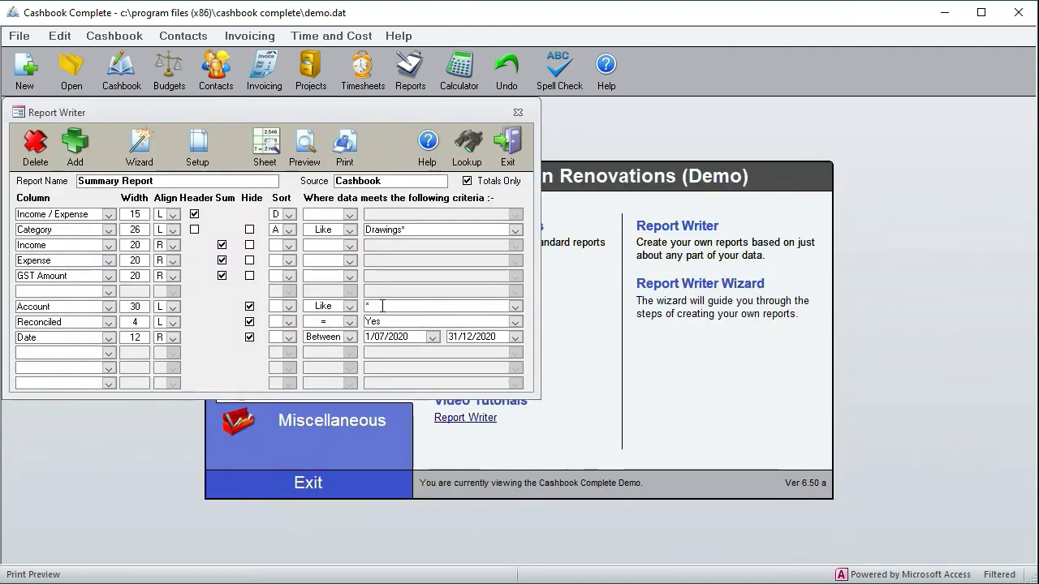
{"action": "left_click", "coordinate": [422, 230]}
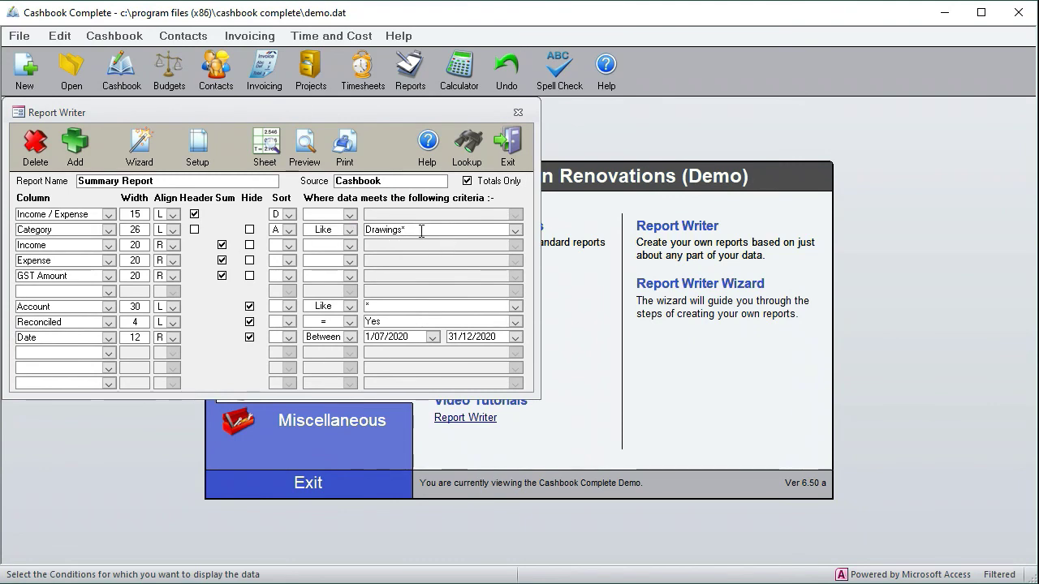
{"action": "left_click", "coordinate": [350, 231]}
{"action": "left_click", "coordinate": [331, 243]}
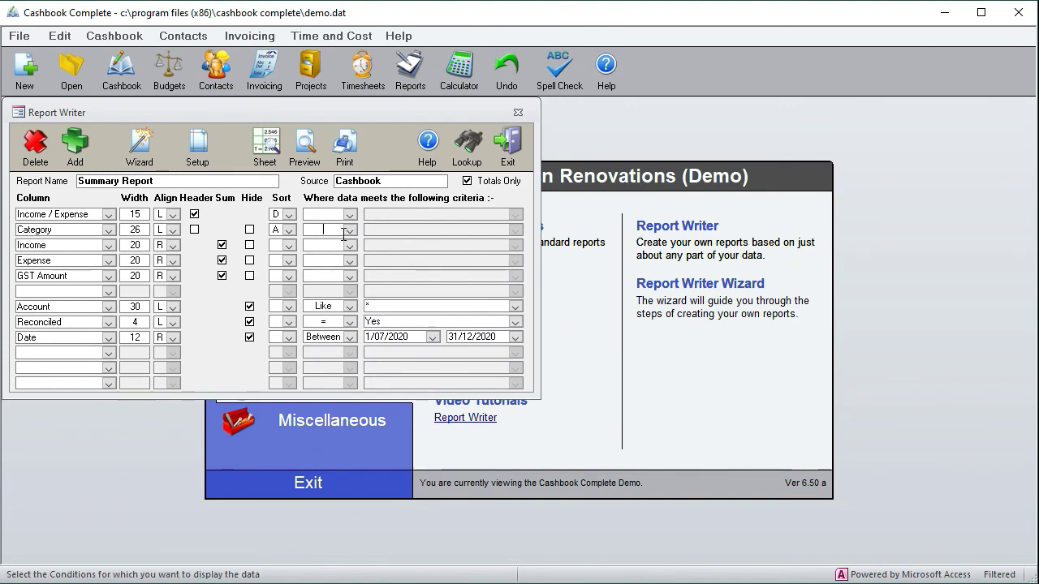
Step: Set the Category criterion to Is Either with the values Drawings Other;Drawings Salary
{"action": "left_click", "coordinate": [350, 229]}
{"action": "left_click", "coordinate": [330, 345]}
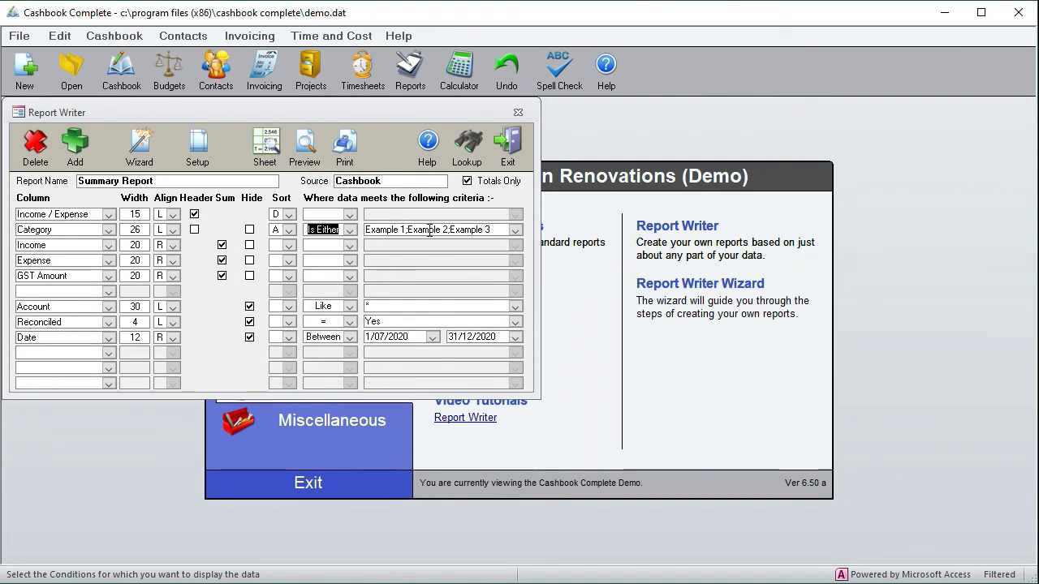
{"action": "left_click", "coordinate": [514, 230]}
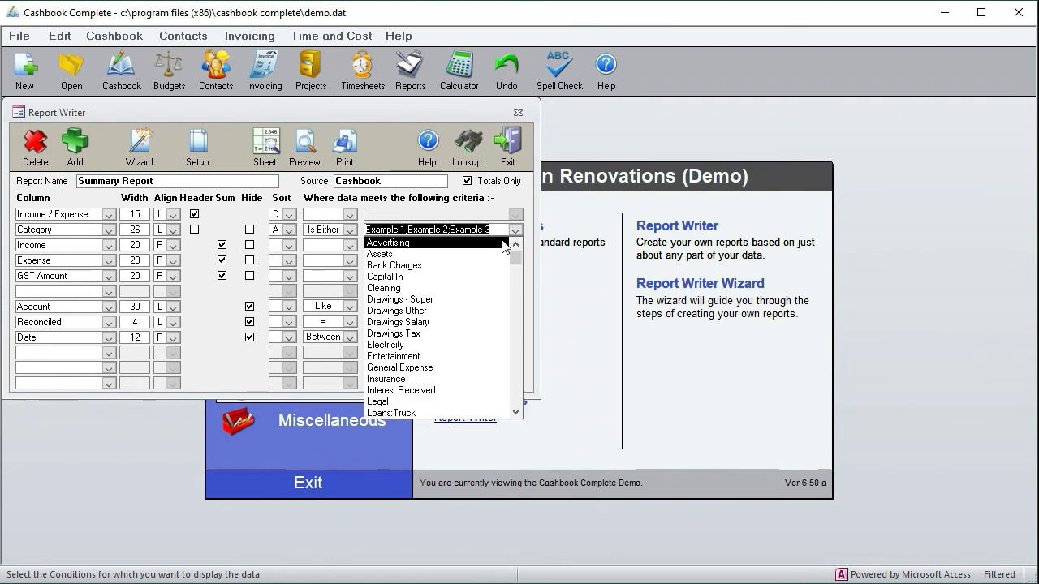
{"action": "left_click", "coordinate": [422, 312]}
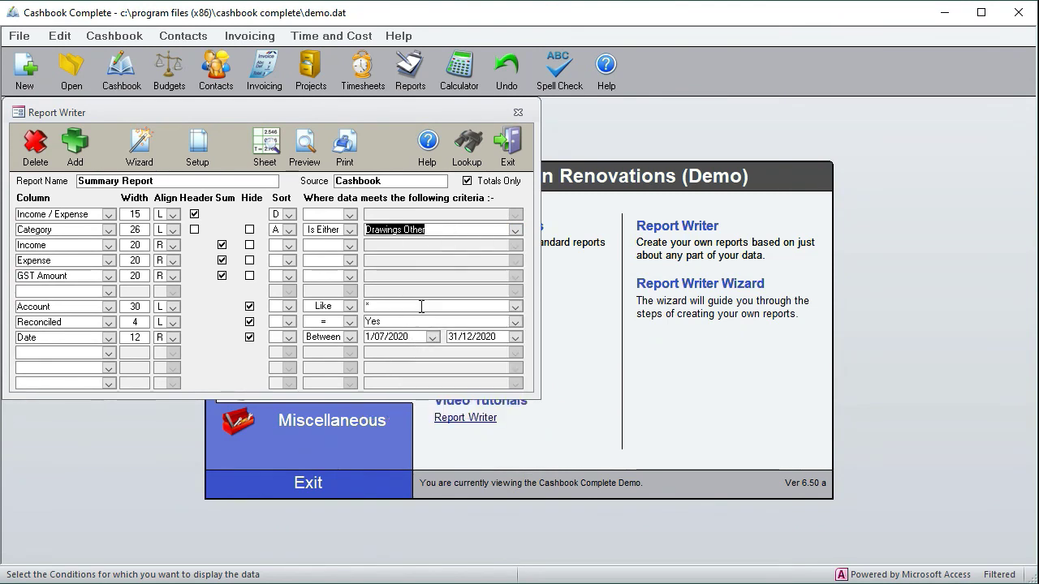
{"action": "left_click", "coordinate": [451, 229]}
{"action": "type", "text": ";"}
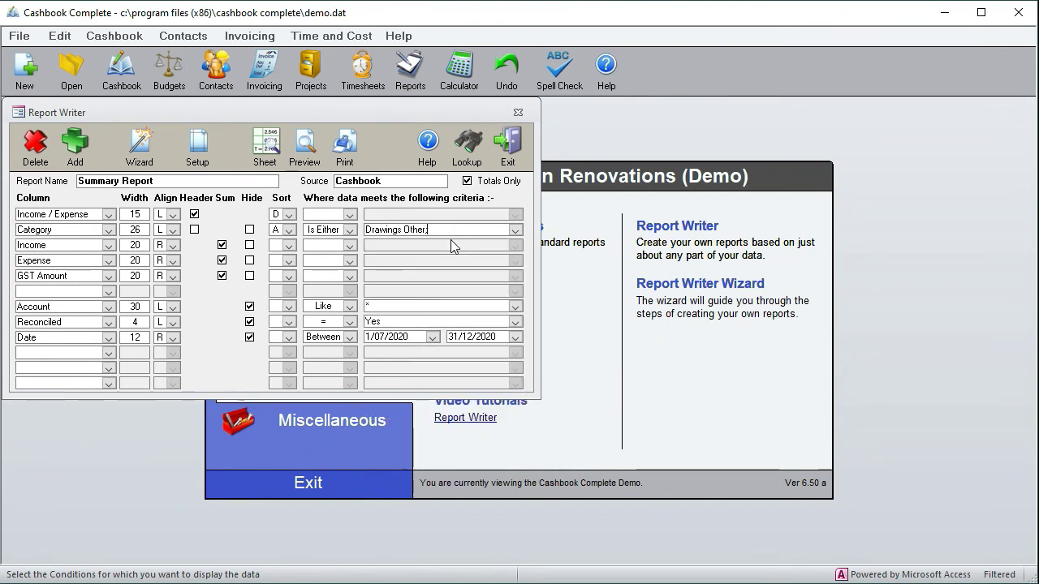
{"action": "type", "text": "Draw"}
{"action": "type", "text": "gs Salary"}
Step: Preview the Summary Report limited to Drawings Other and Drawings Salary, and remove that Category criterion
{"action": "left_click", "coordinate": [306, 146]}
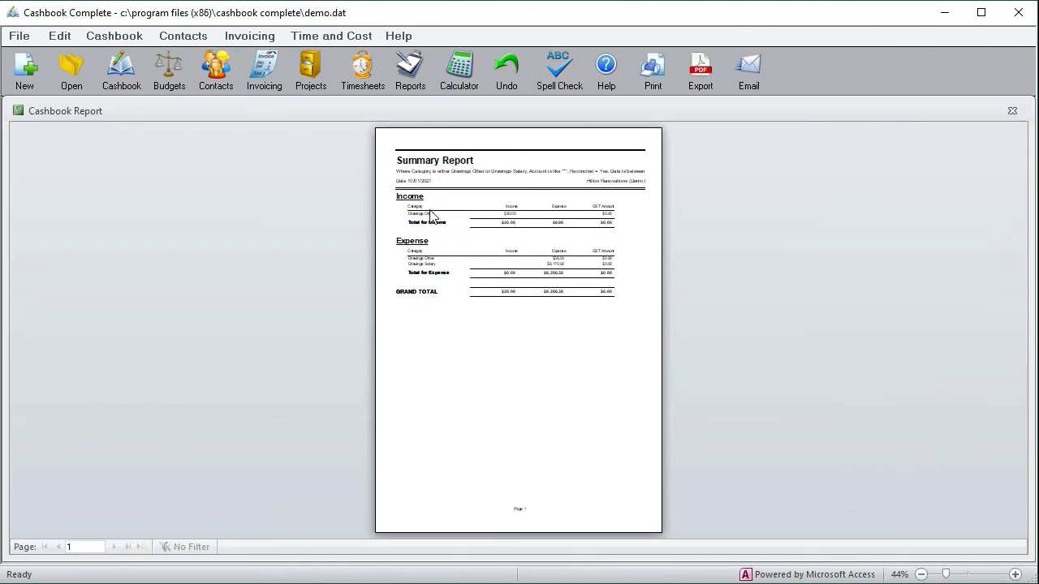
{"action": "left_click", "coordinate": [432, 215]}
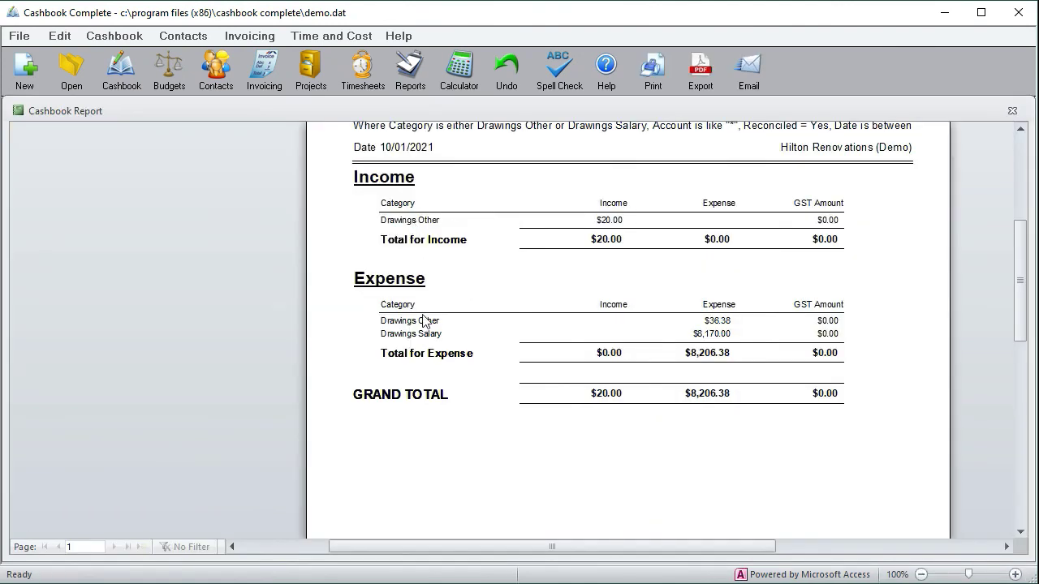
{"action": "left_click", "coordinate": [1012, 112]}
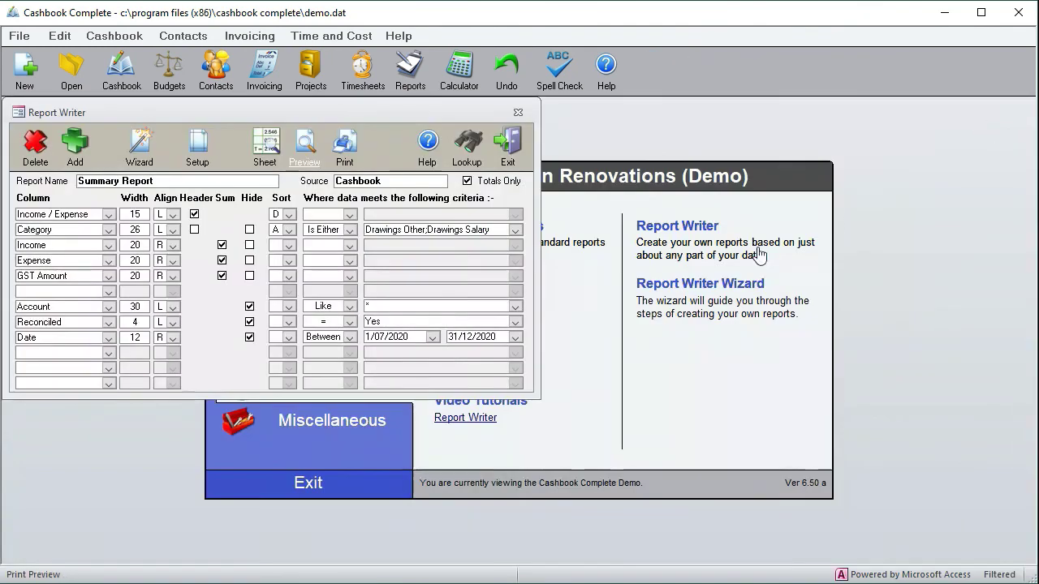
{"action": "left_click", "coordinate": [350, 230]}
{"action": "left_click", "coordinate": [328, 241]}
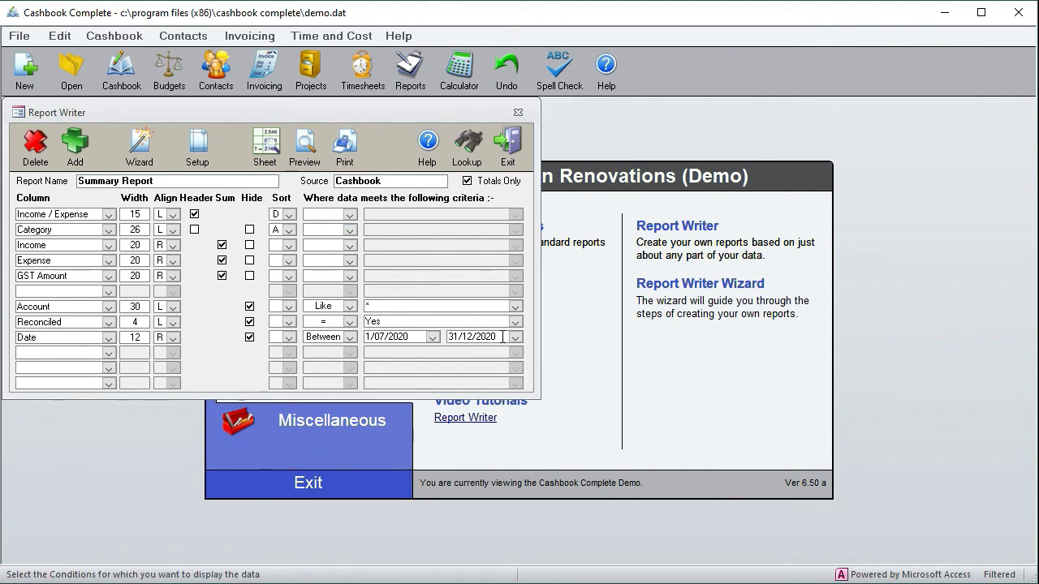